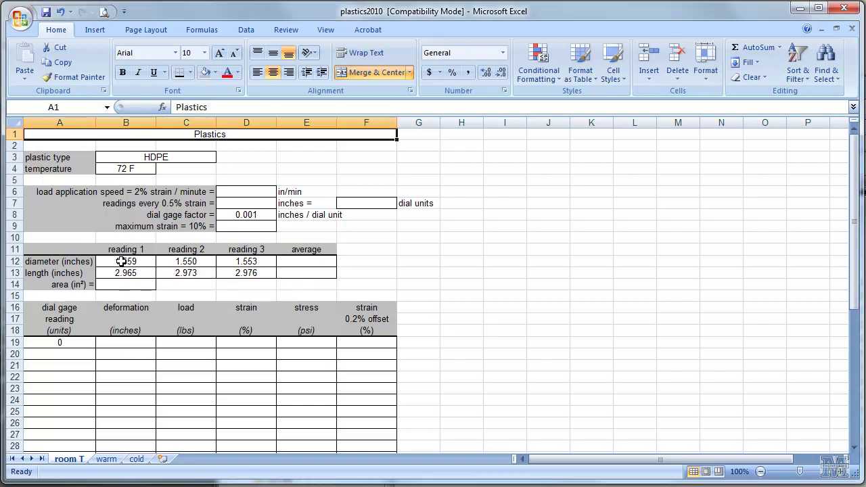
- Calculate the average diameter in E12 with the formula =AVERAGE(B12:D12)
drag(120, 265, 232, 265)
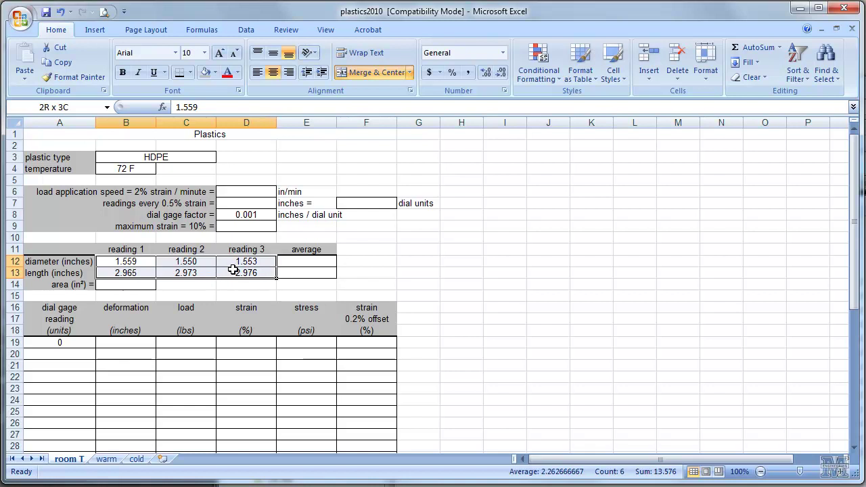
click(300, 261)
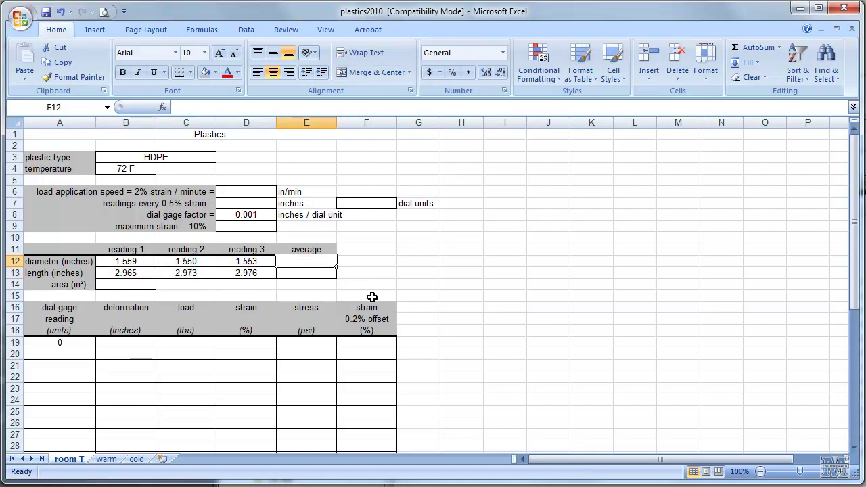
text(=a)
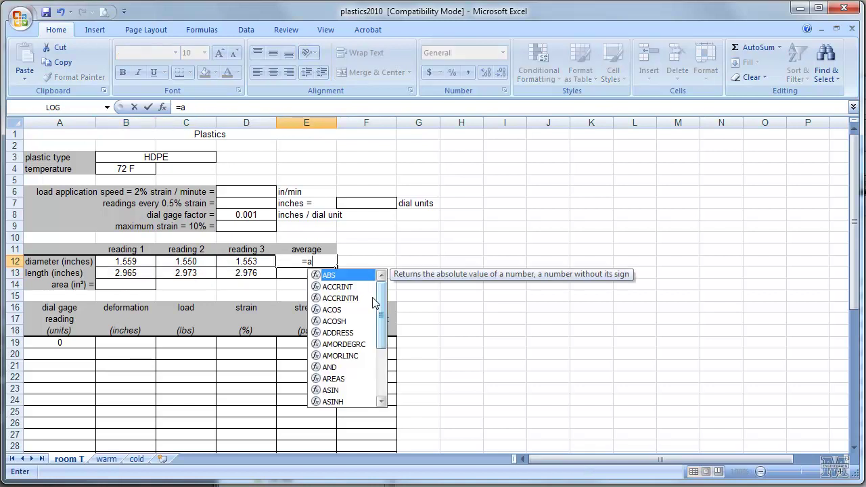
text(ver)
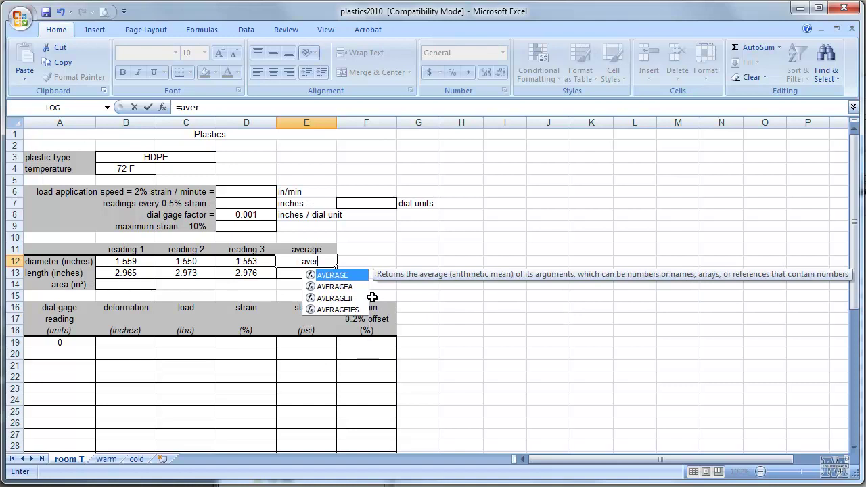
double_click(345, 276)
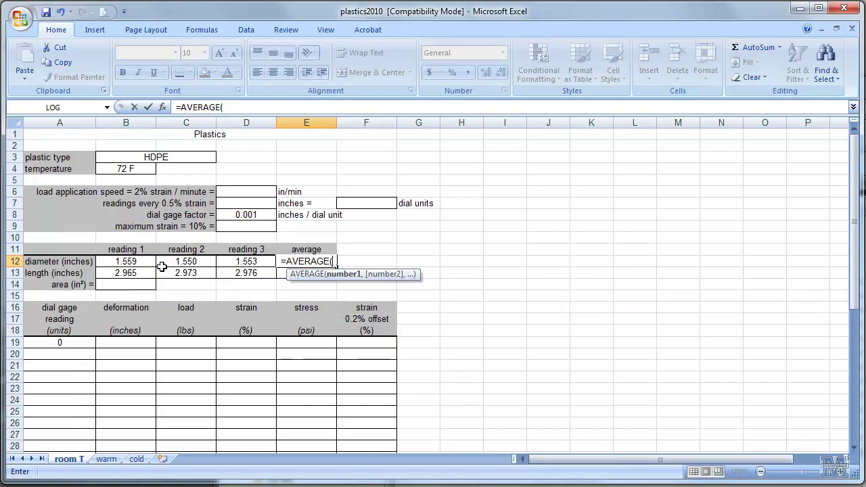
click(134, 262)
drag(135, 262, 238, 260)
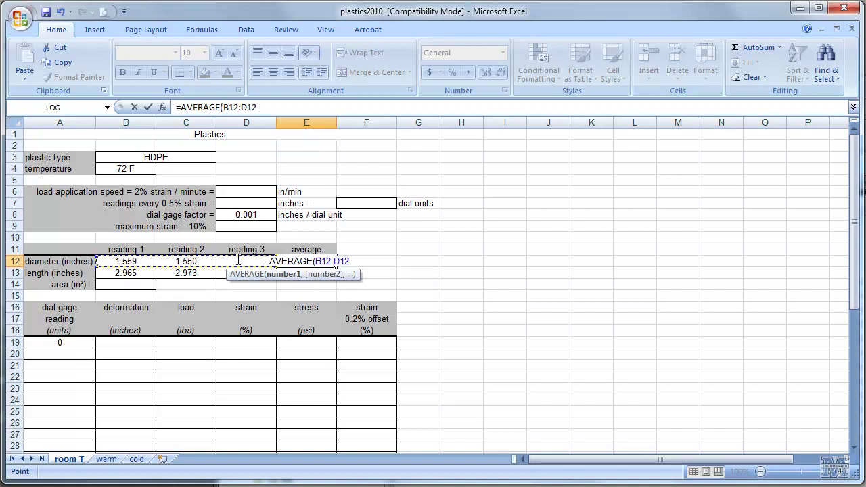
text())
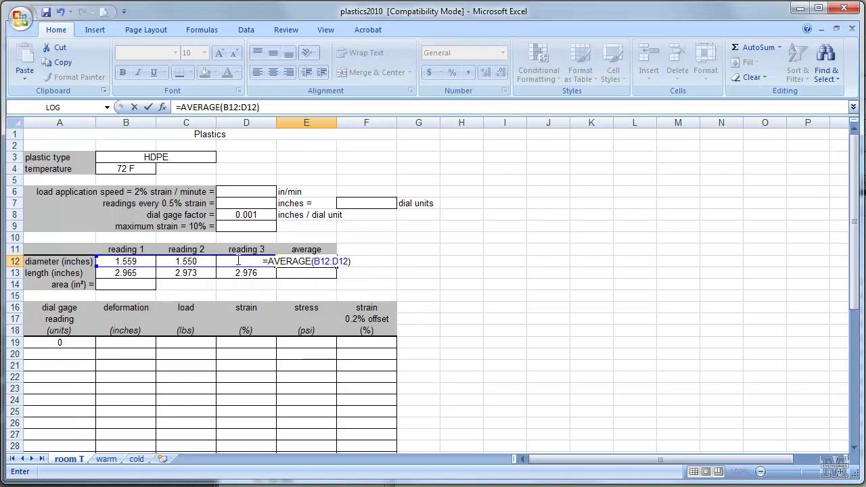
key(Return)
- Copy the diameter average formula down to the length row in E13 and format the length average to three decimal places
click(299, 263)
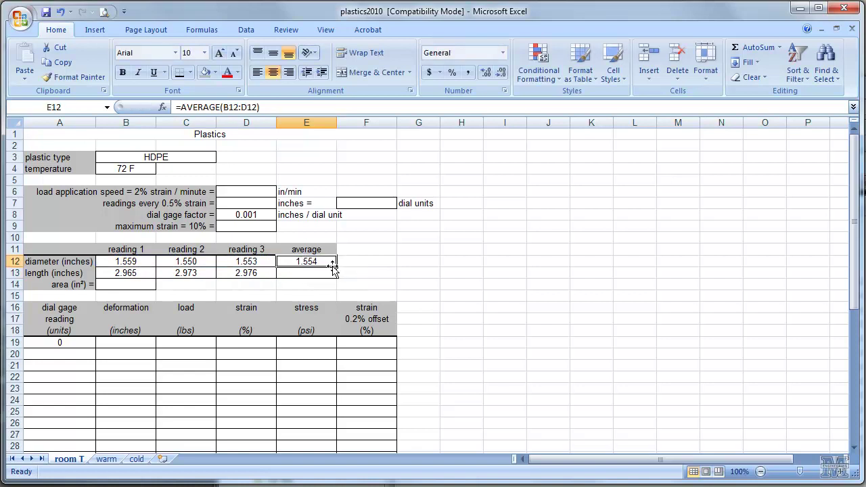
drag(335, 268, 337, 280)
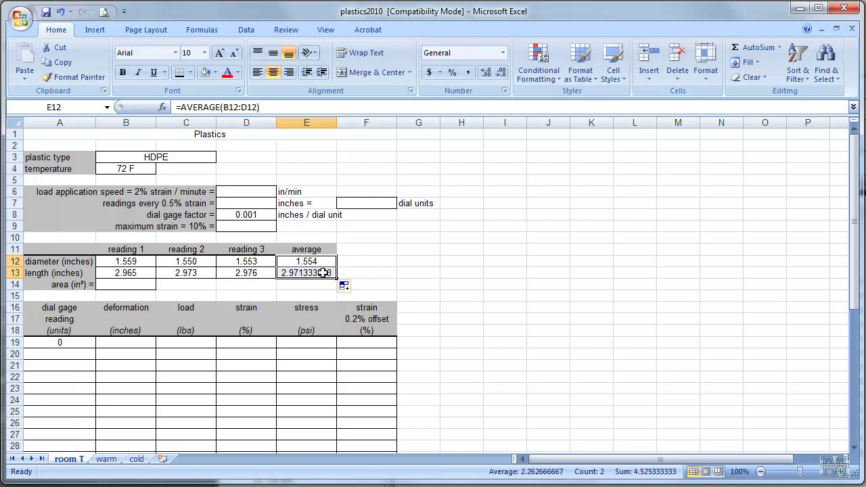
click(320, 273)
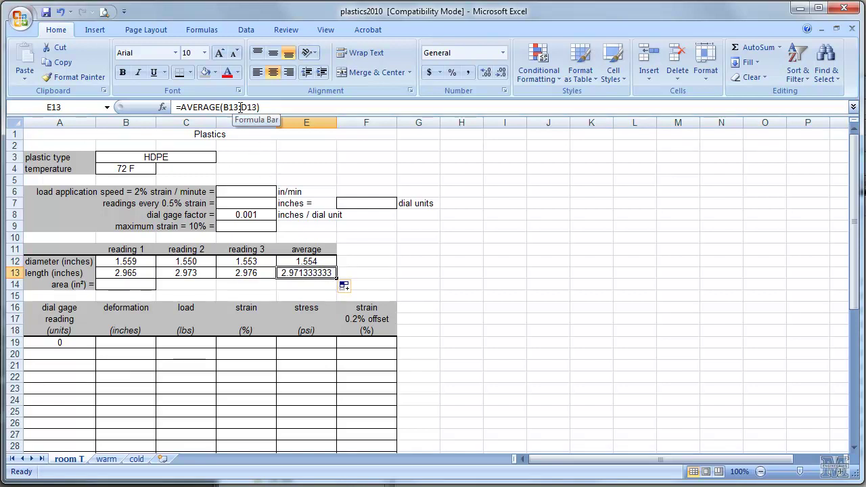
click(504, 75)
click(503, 75)
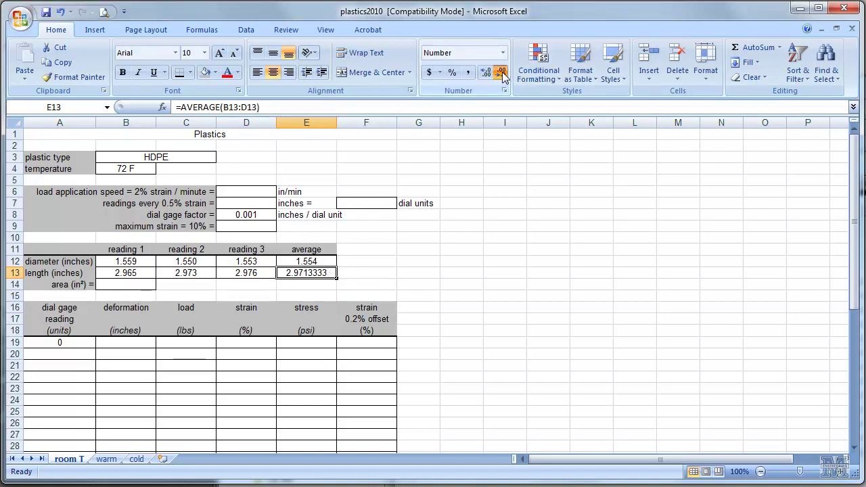
click(503, 74)
click(503, 75)
click(503, 74)
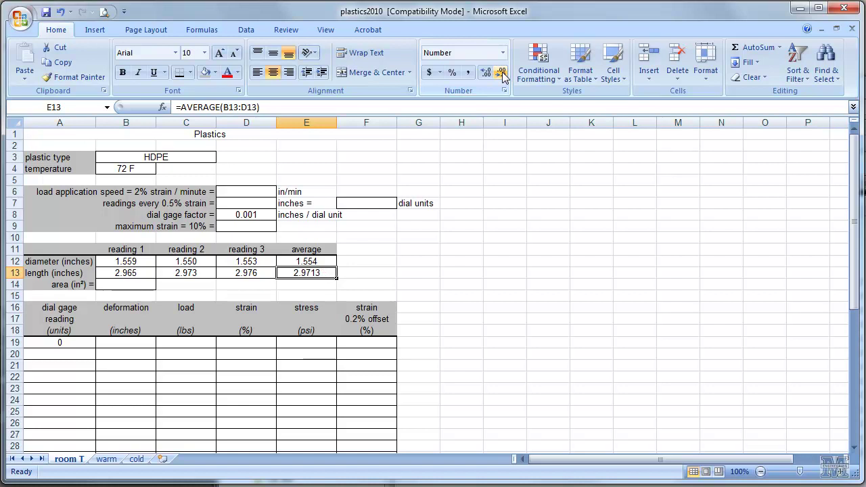
click(503, 75)
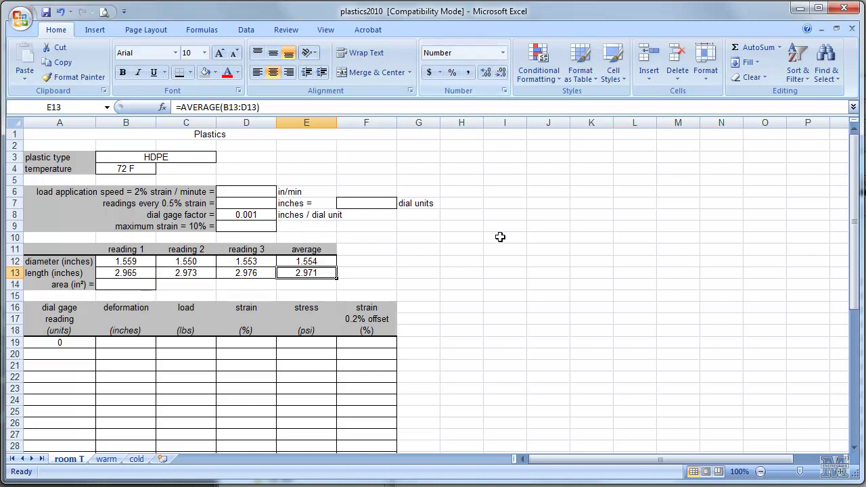
- Calculate the cross-sectional area in B14 from the average diameter with the formula =PI()*(E12^2)/4
click(134, 282)
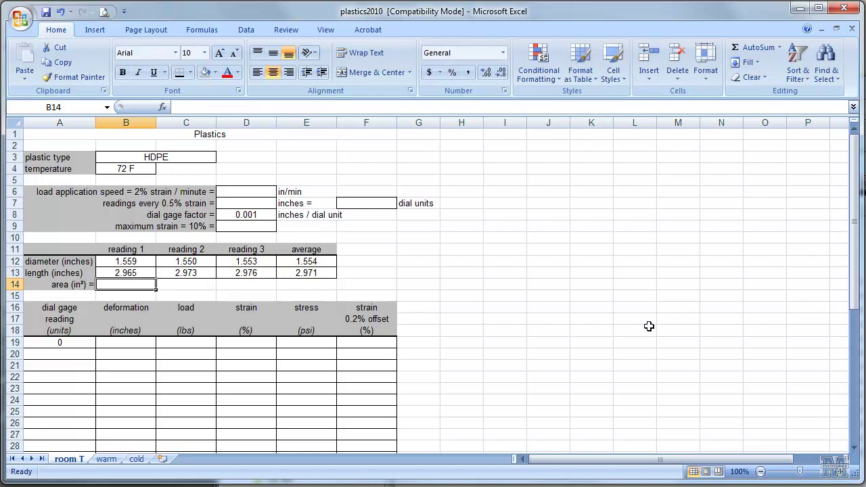
text(=)
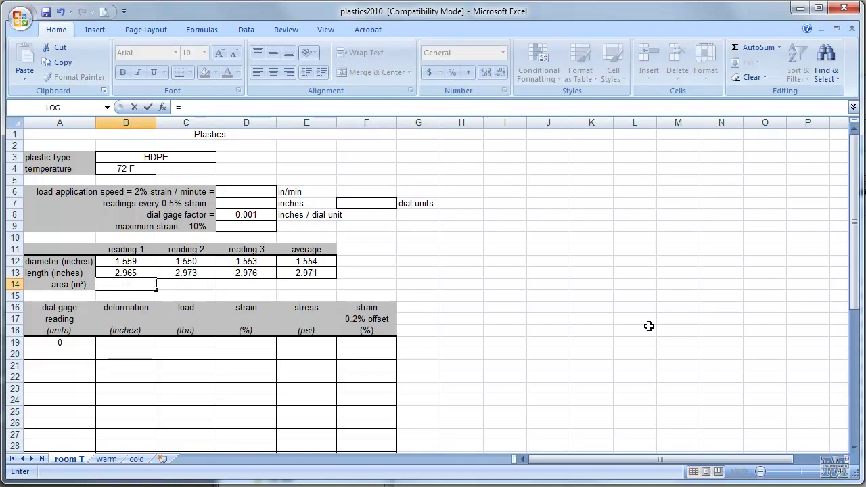
text(pi)
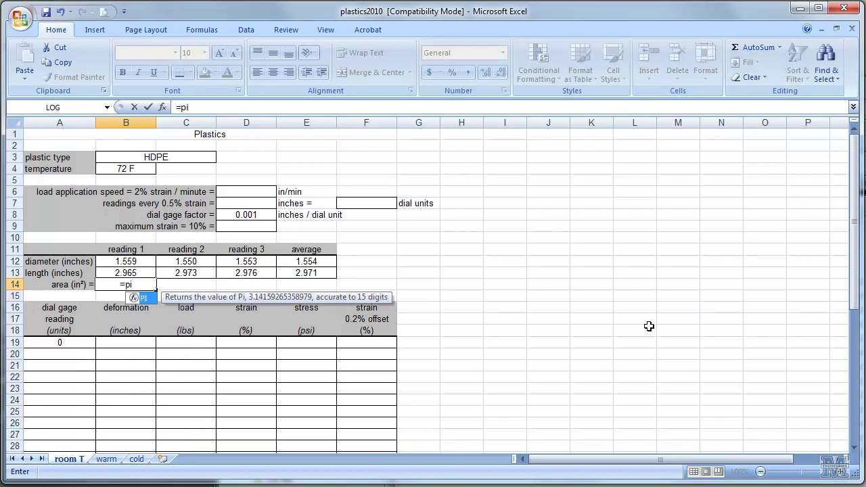
text(()
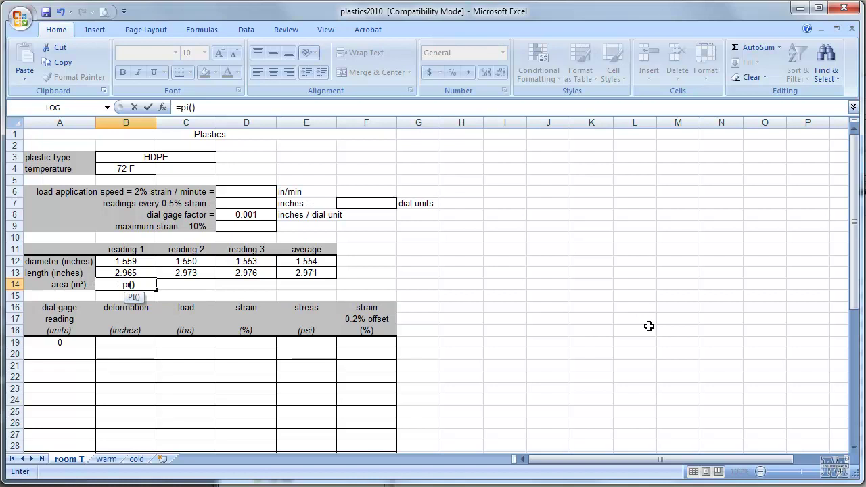
text()*)
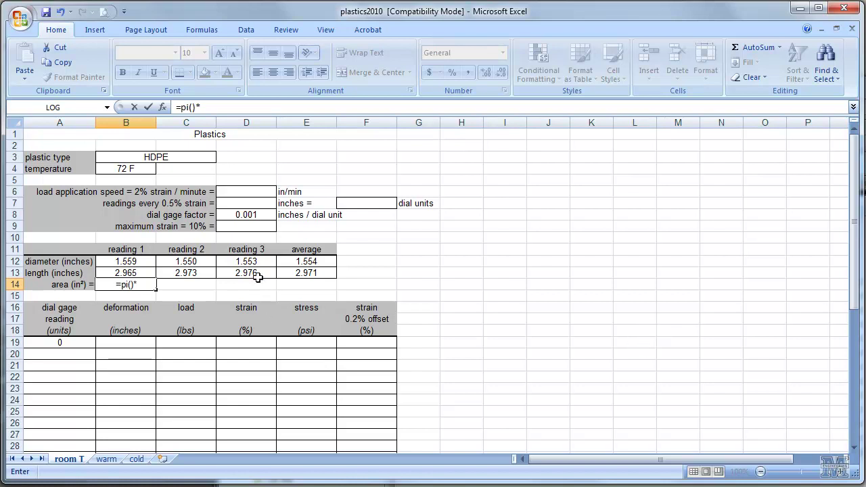
text(()
click(308, 263)
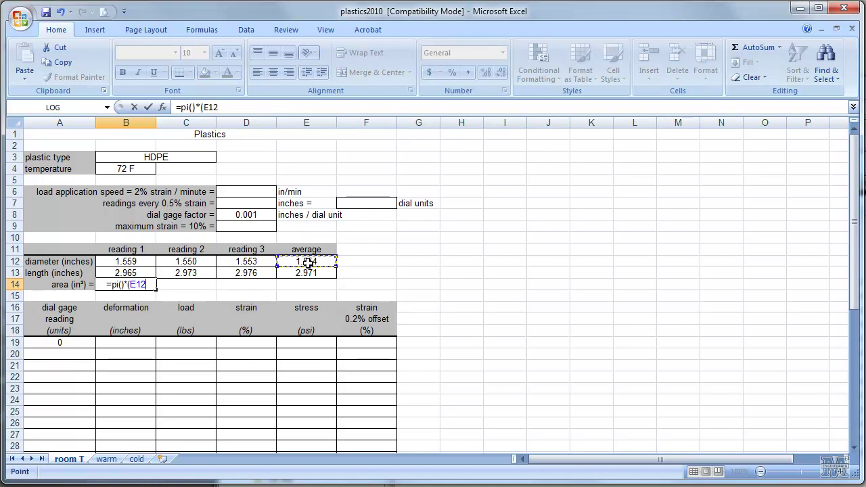
text(^)
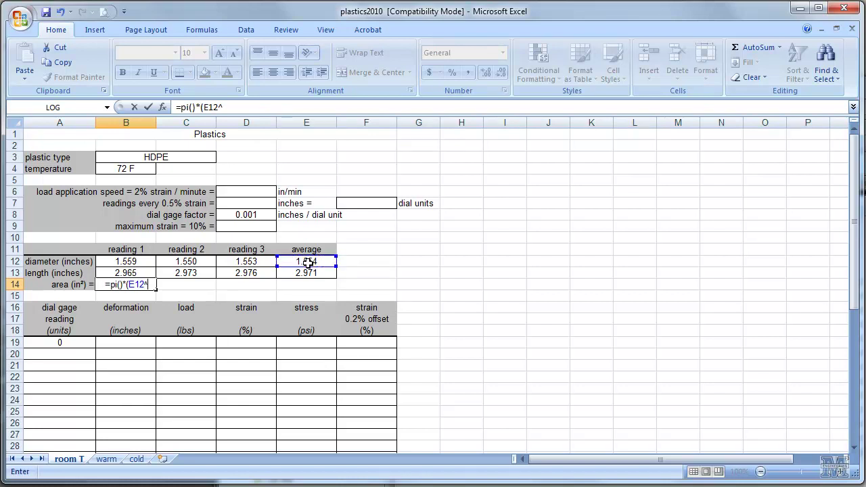
text(2)/4)
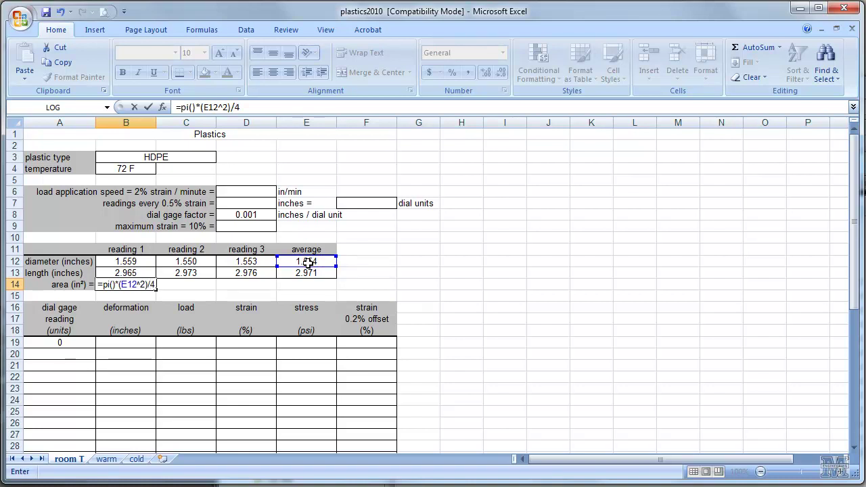
key(Return)
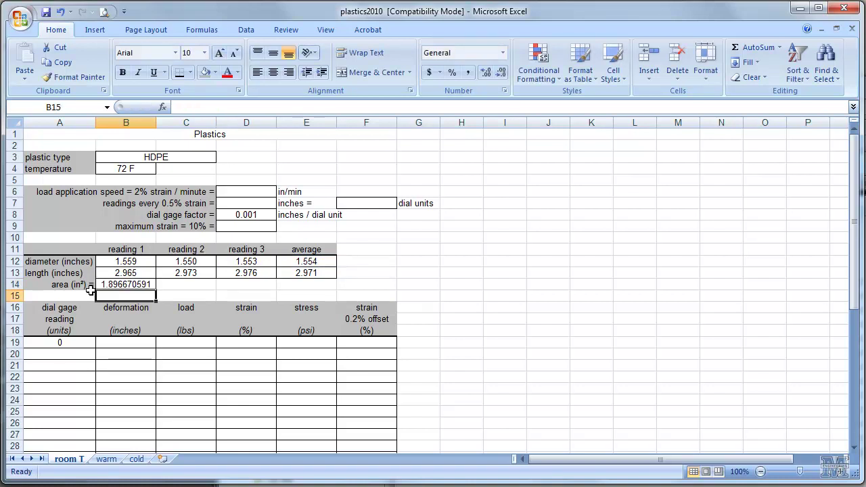
- Format the area value in B14 to three decimal places
click(112, 284)
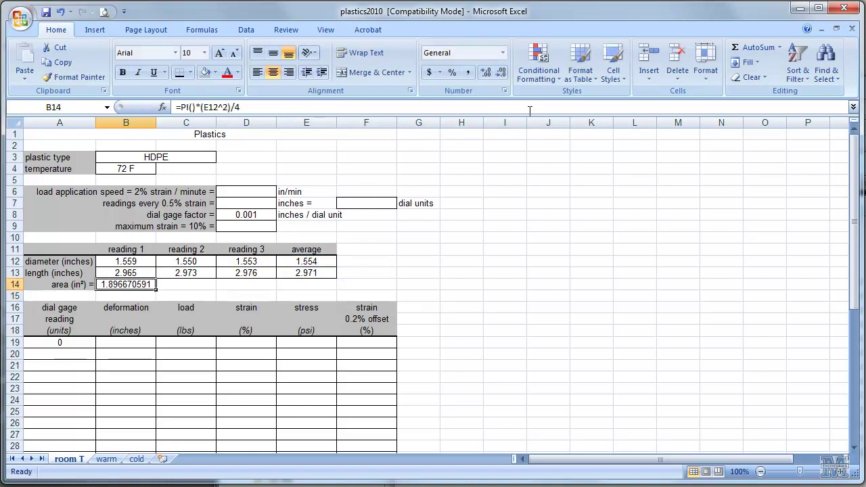
click(500, 72)
click(501, 72)
click(501, 73)
click(500, 73)
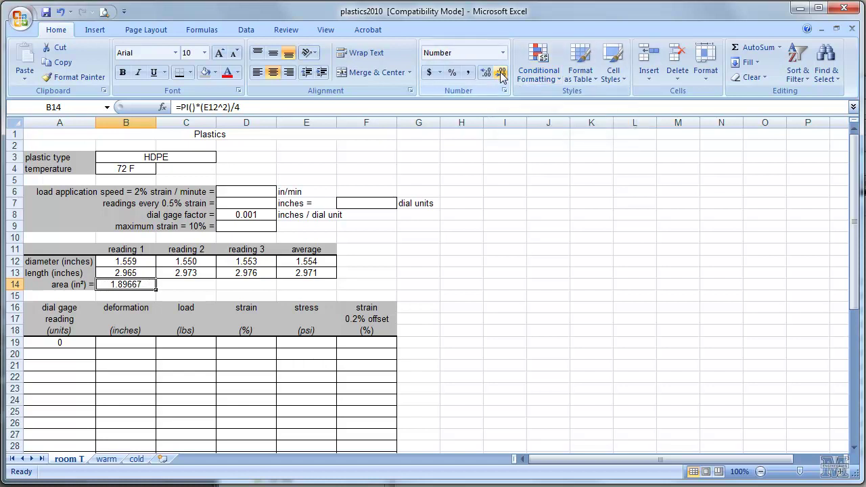
click(501, 72)
click(500, 73)
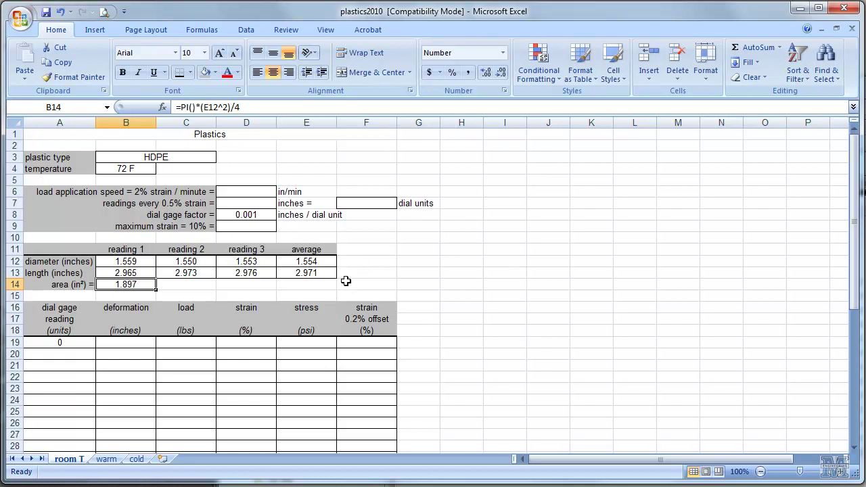
- Calculate the load application speed in D6 with the formula =0.02*3
click(264, 193)
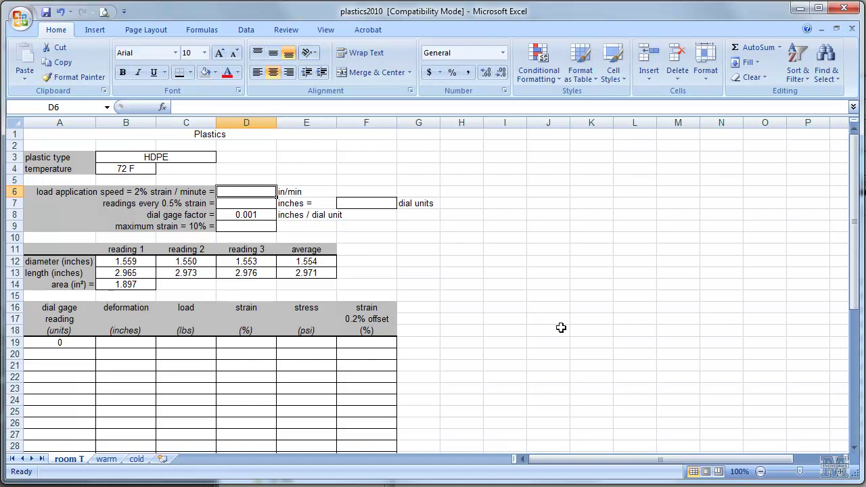
text(=)
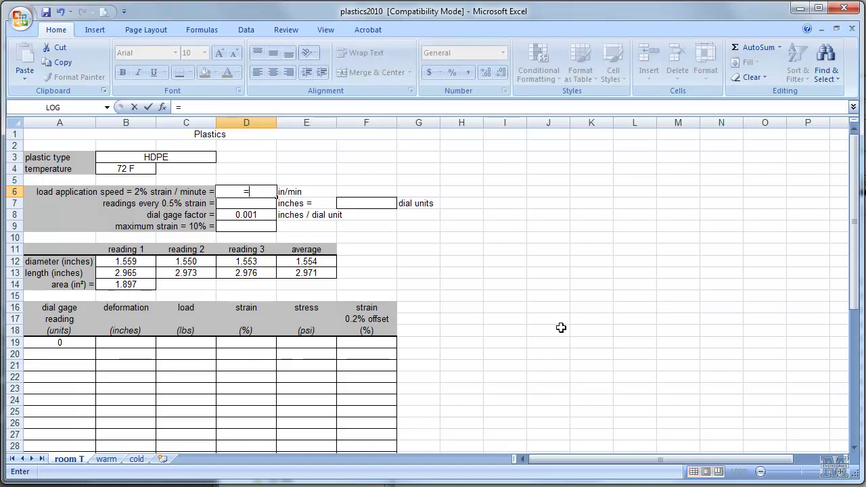
text(0.02)
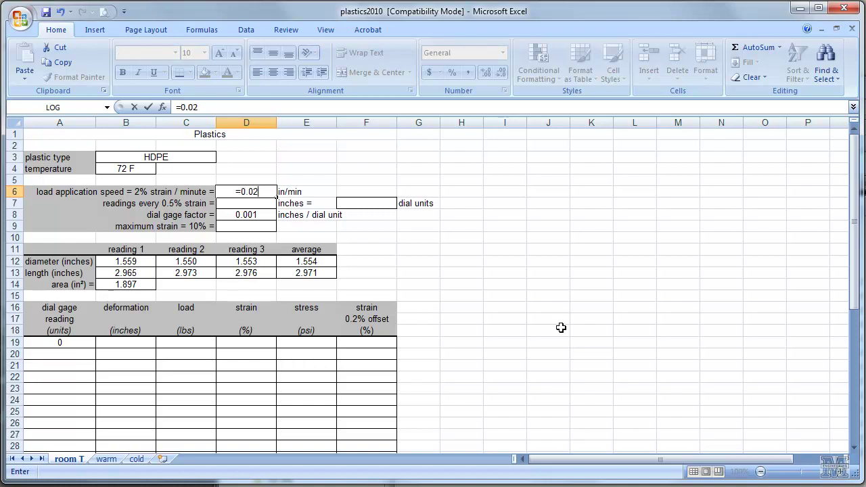
text(*3)
key(Return)
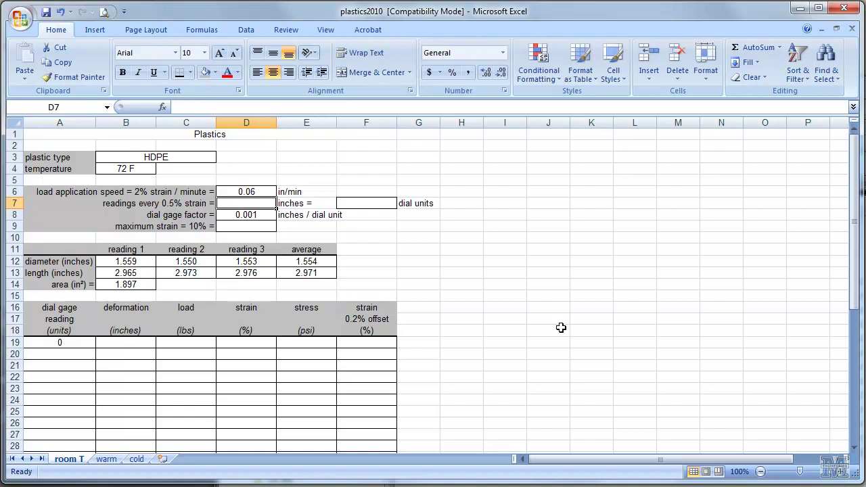
- Calculate the 0.5% strain reading interval in inches in D7 with the formula =0.005*3
text(0.)
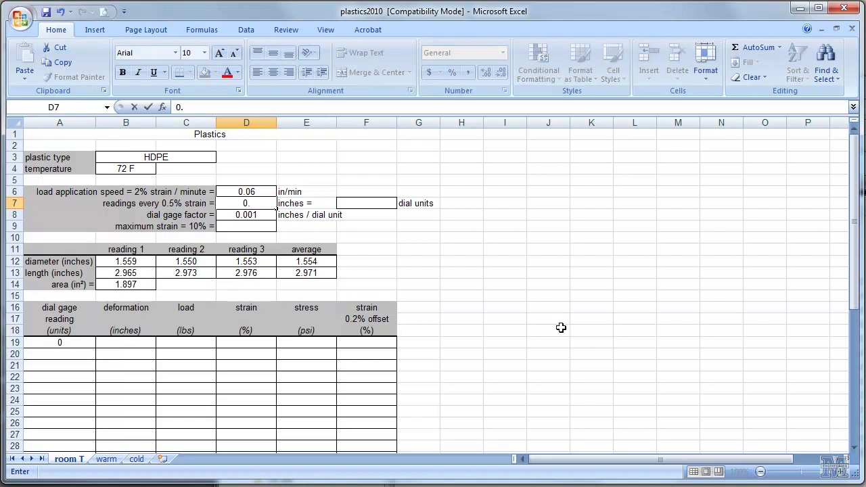
text(005*3)
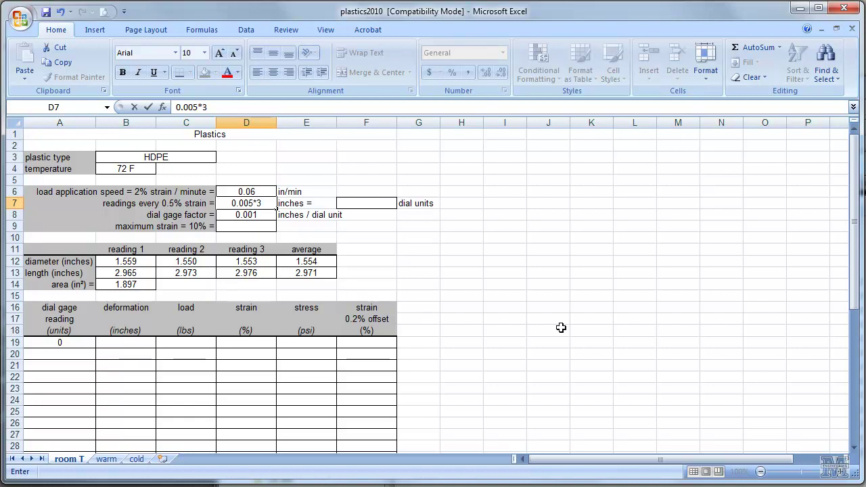
key(Return)
key(Up)
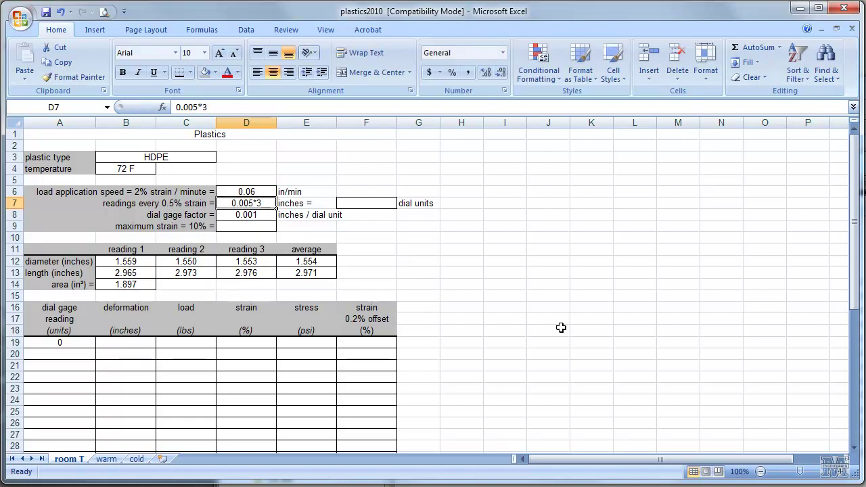
click(207, 109)
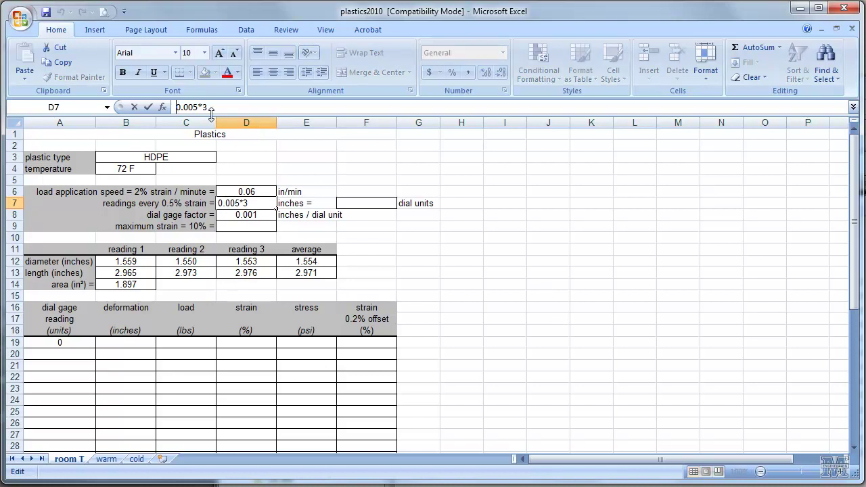
key(Home)
text(=)
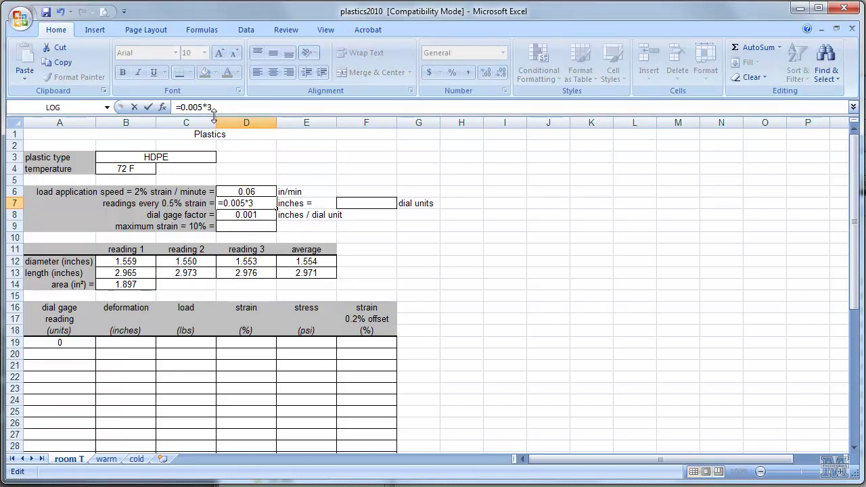
key(Return)
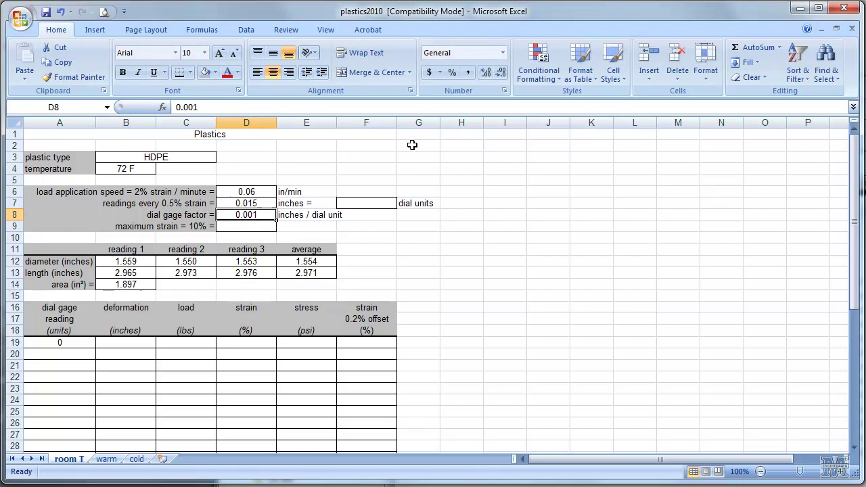
- Convert the reading interval to dial units in F7 with the formula =D7/D8
click(257, 204)
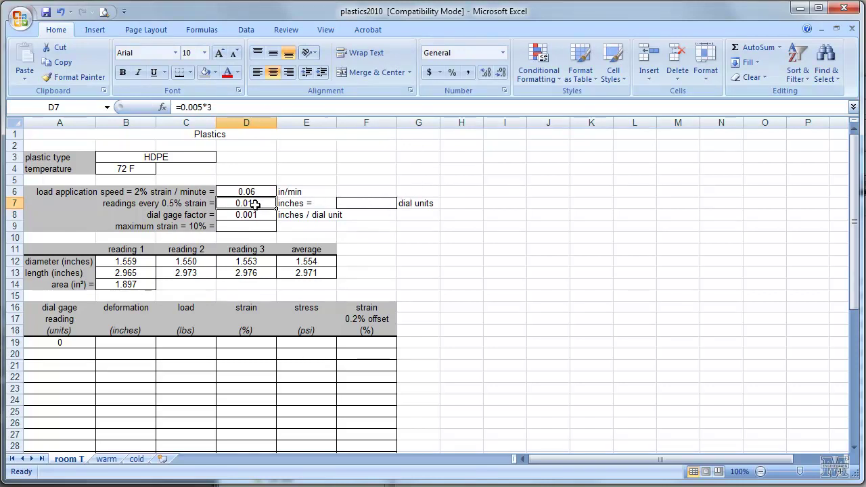
click(353, 203)
text(1)
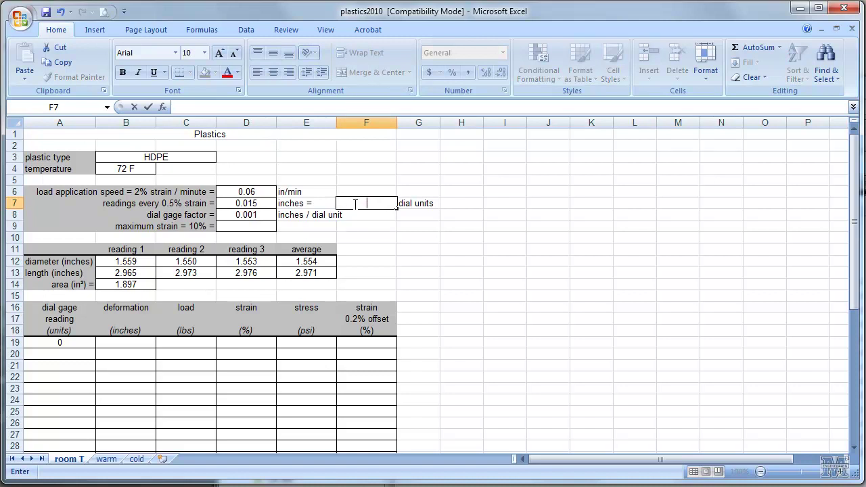
text(=)
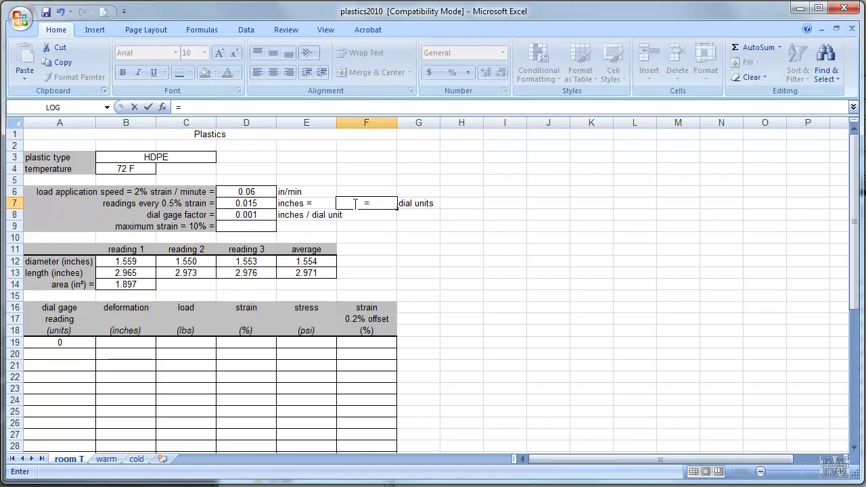
click(263, 204)
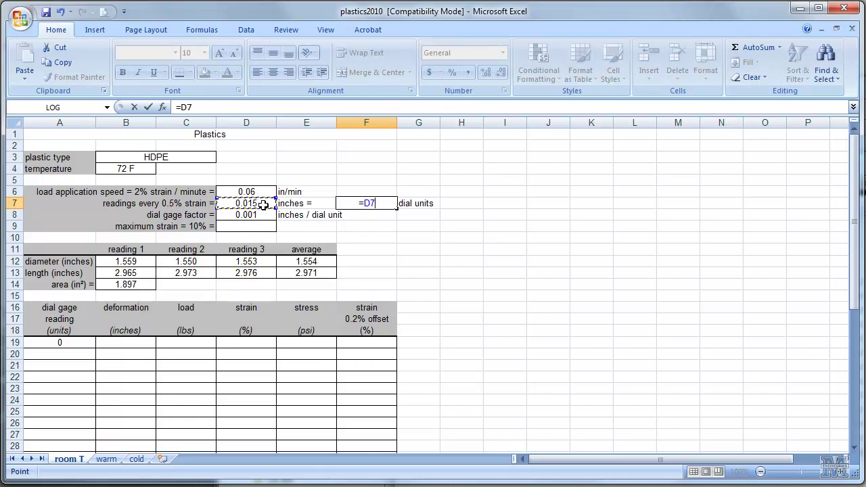
text(/)
click(262, 215)
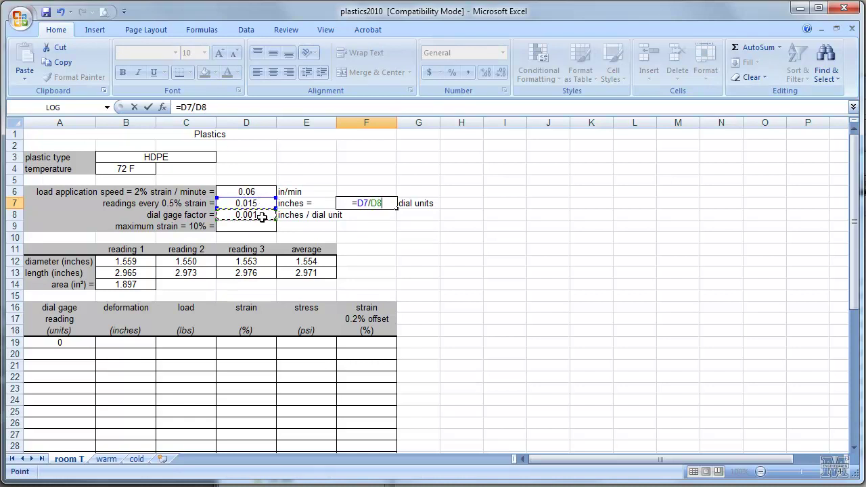
key(Return)
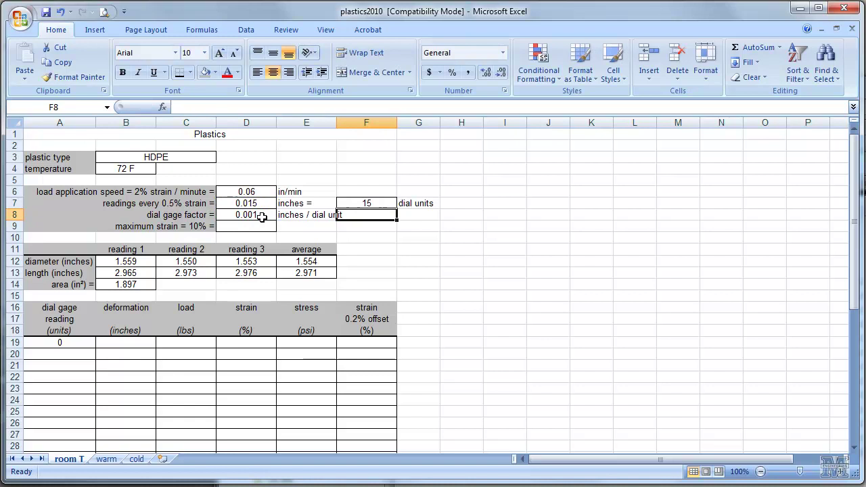
click(387, 204)
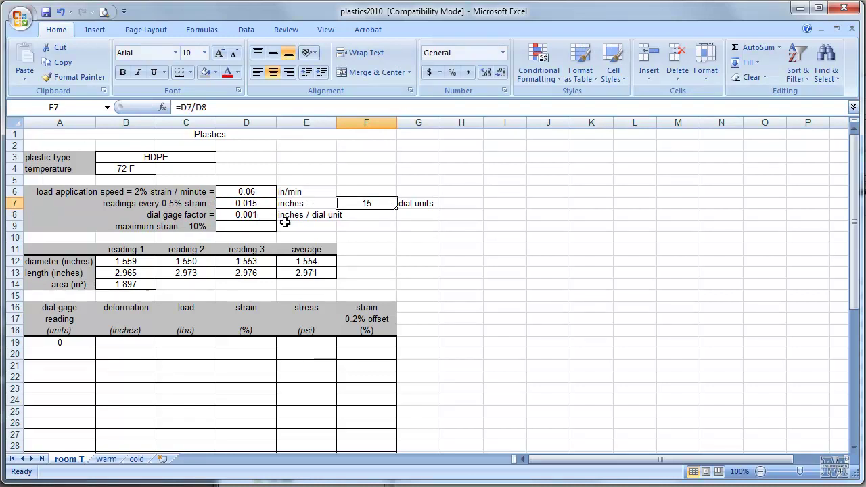
- Calculate the deformation at 10% maximum strain in D9 with the formula =0.1*3 and save the workbook
click(270, 224)
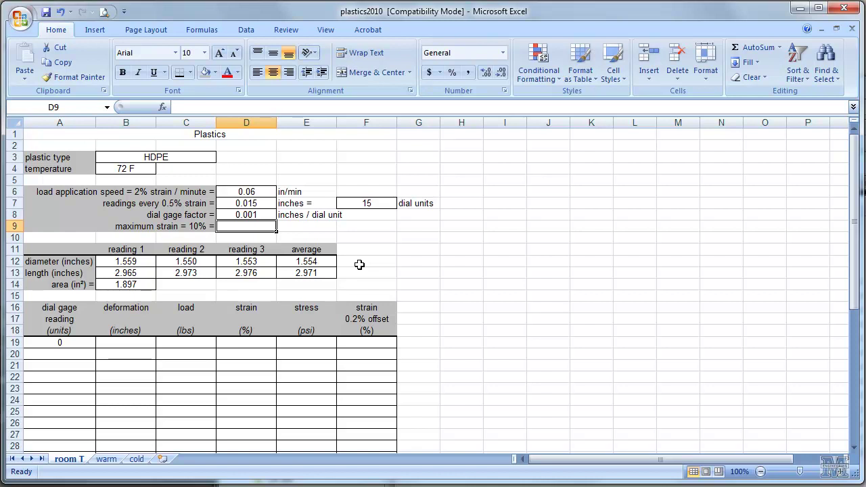
text(0.1)
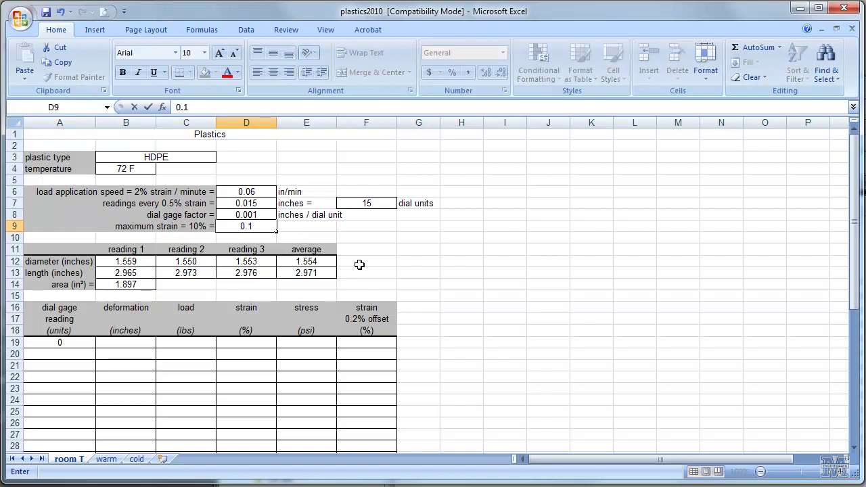
text(*3)
key(Return)
key(Up)
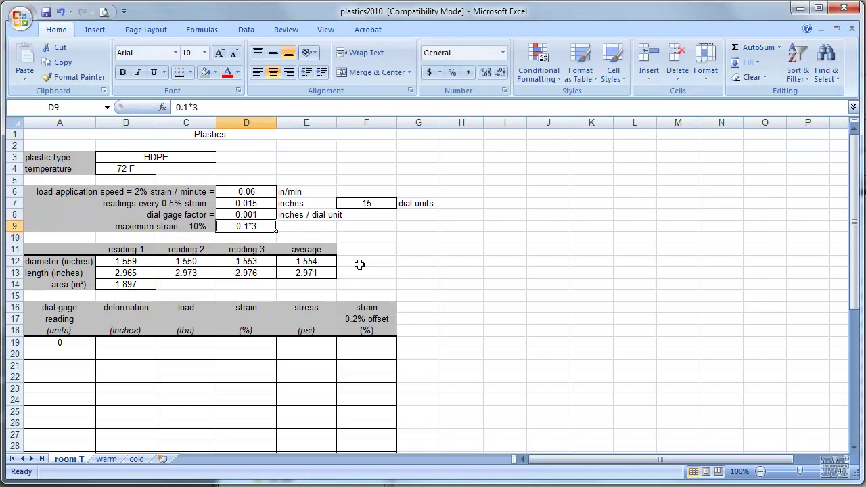
click(176, 108)
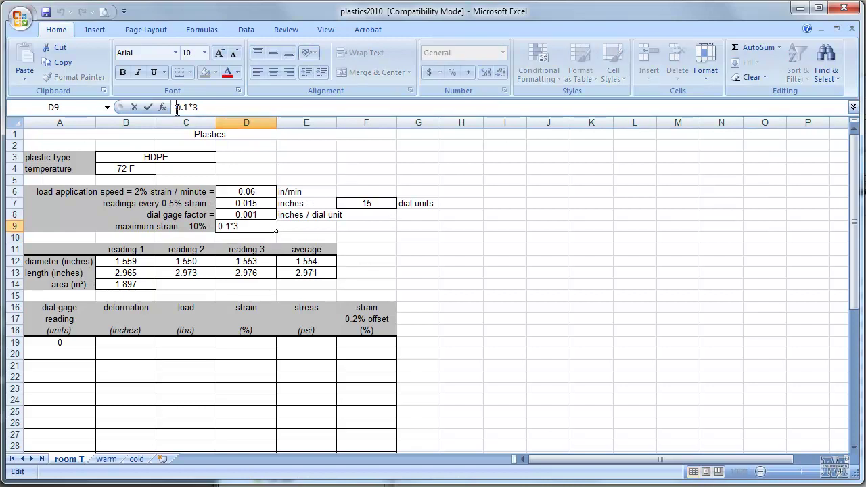
text(=)
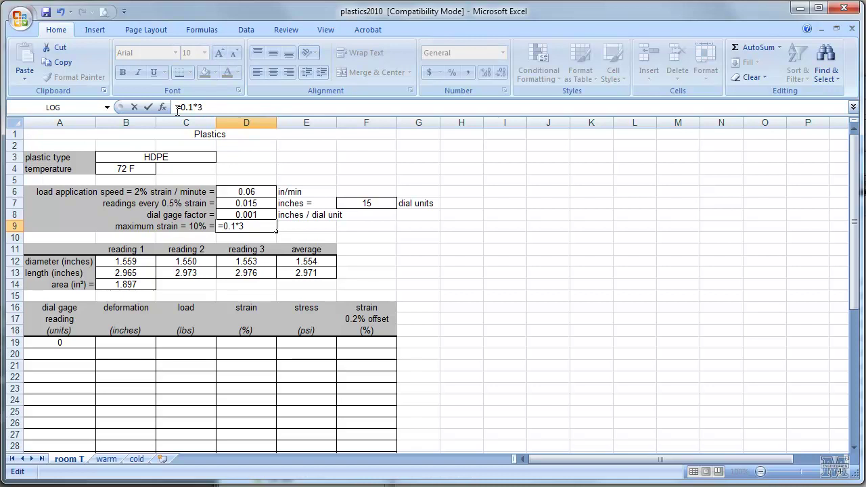
key(Return)
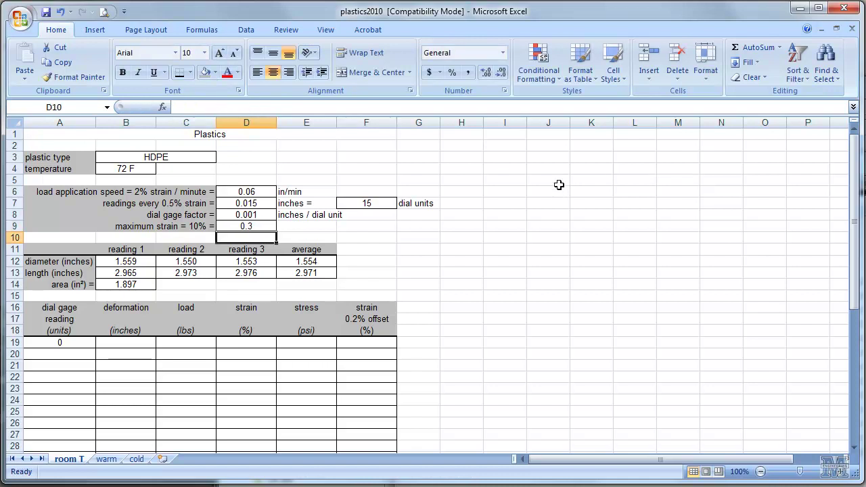
click(45, 12)
- Enter the dial gage readings 15, 30 and 45 in cells A20 to A22
click(372, 203)
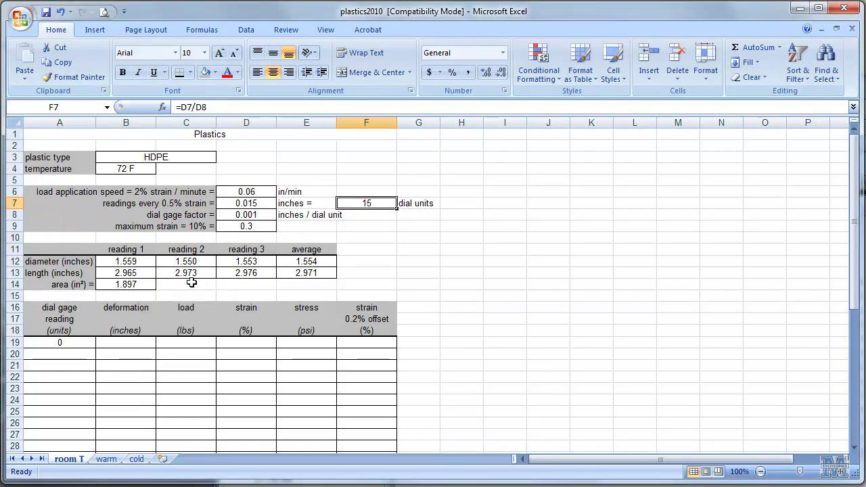
click(76, 353)
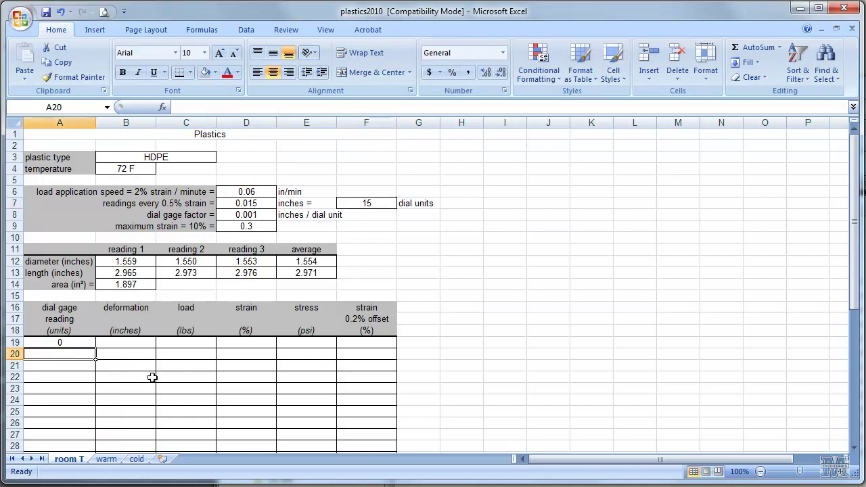
text(15)
key(Return)
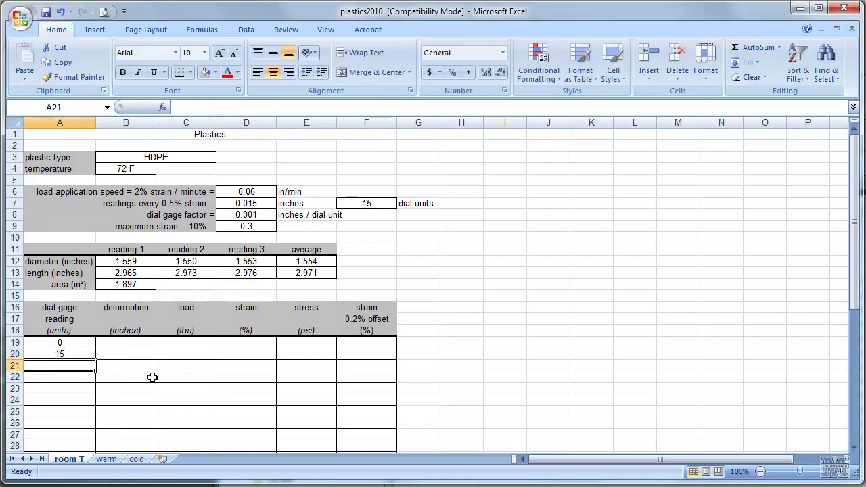
text(30)
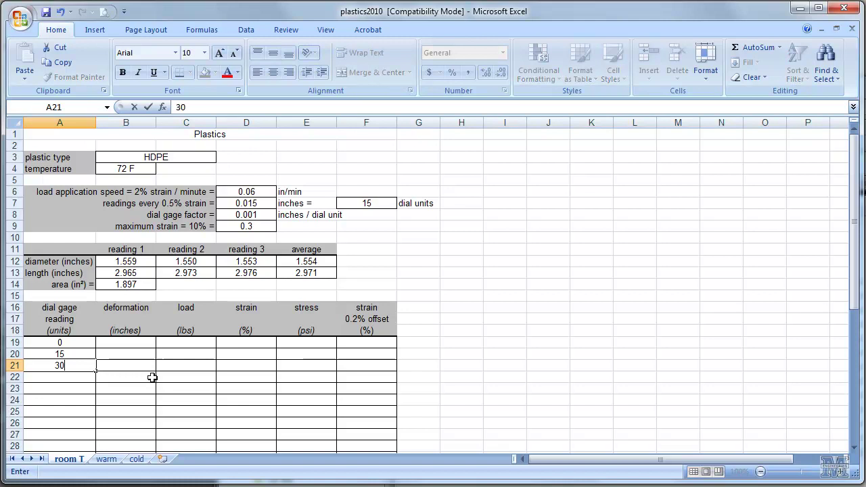
key(Return)
text(45)
key(Return)
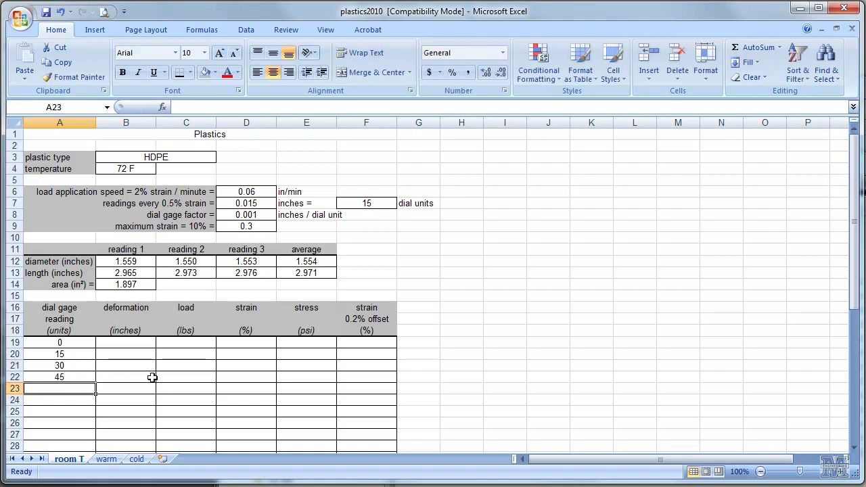
- Extend the dial gage reading series from A20:A22 down through A48 in increments of 15
drag(61, 354, 94, 460)
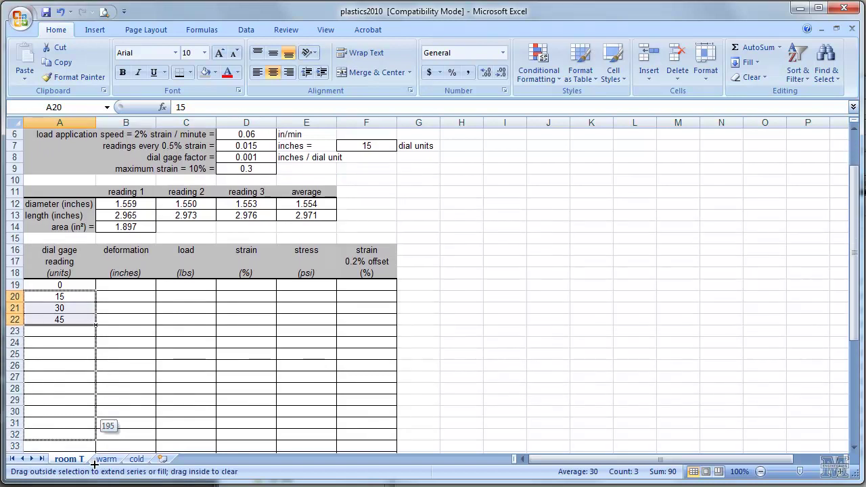
drag(95, 464, 88, 424)
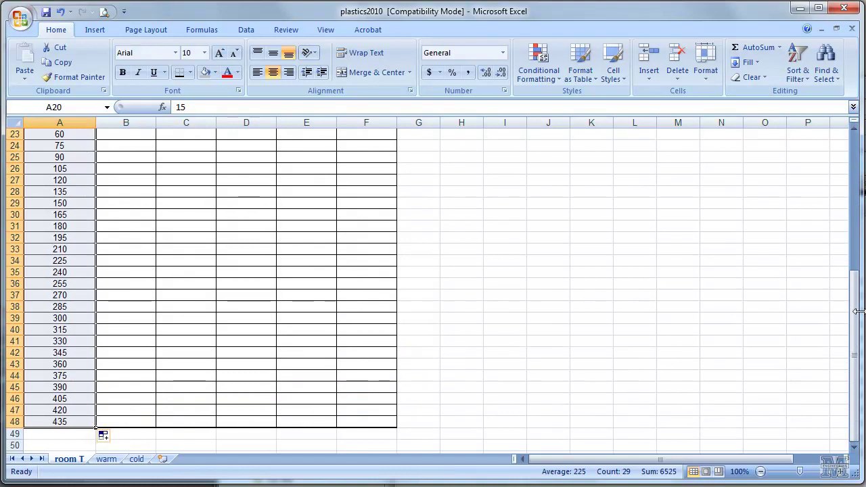
drag(857, 311, 854, 182)
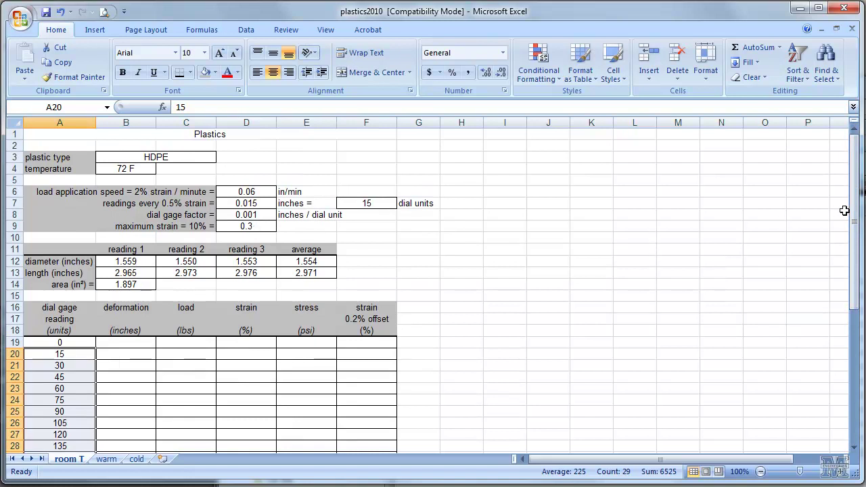
drag(854, 209, 854, 211)
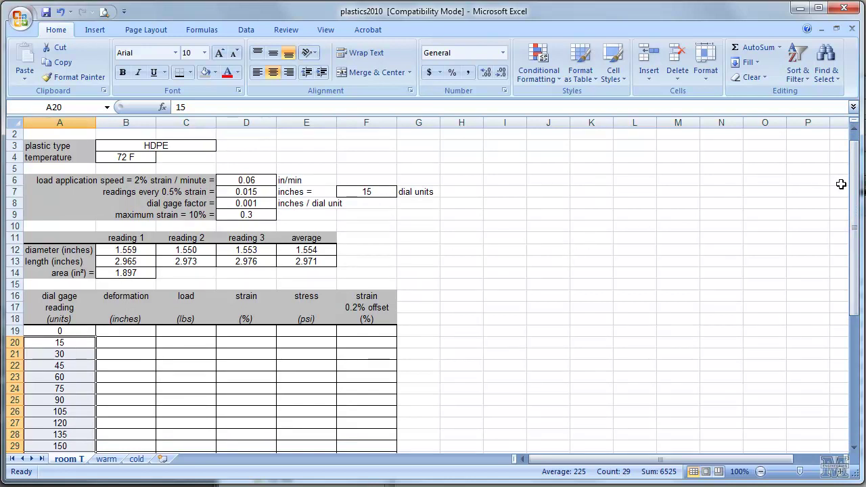
- Clear the dial gage readings 330 to 435 from cells A41:A48, keeping 315 as the last reading
drag(854, 189, 854, 302)
drag(67, 380, 76, 431)
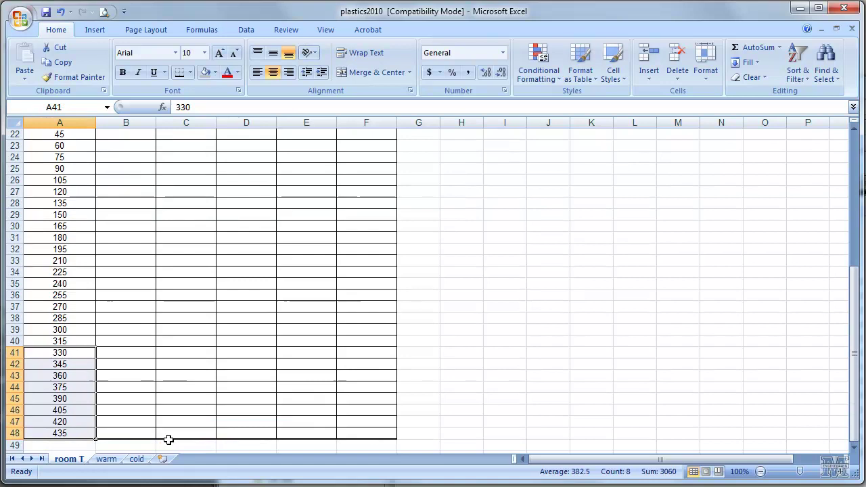
key(Delete)
click(170, 385)
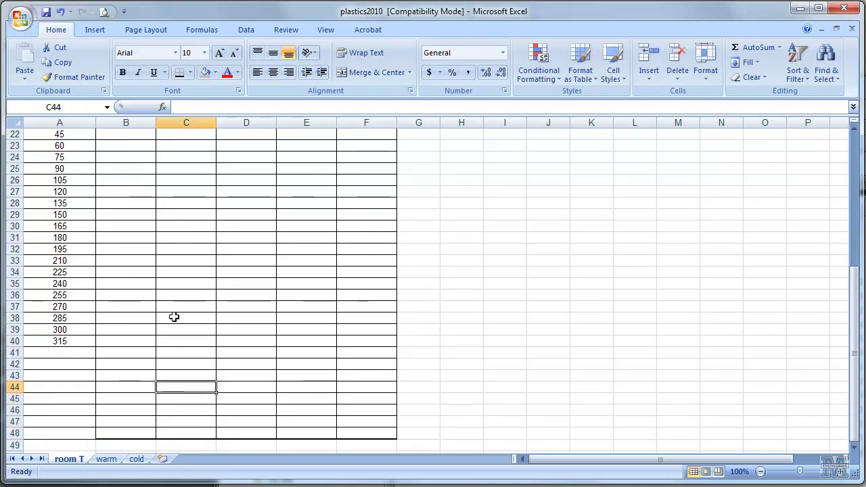
- Calculate the first deformation in B19 with the formula =A19*$D$8, using an absolute reference to the dial gage factor
drag(855, 304, 855, 156)
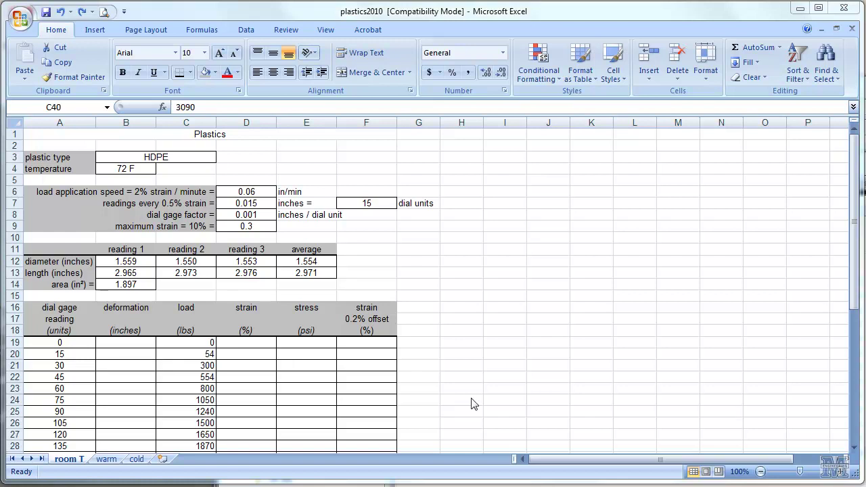
click(131, 345)
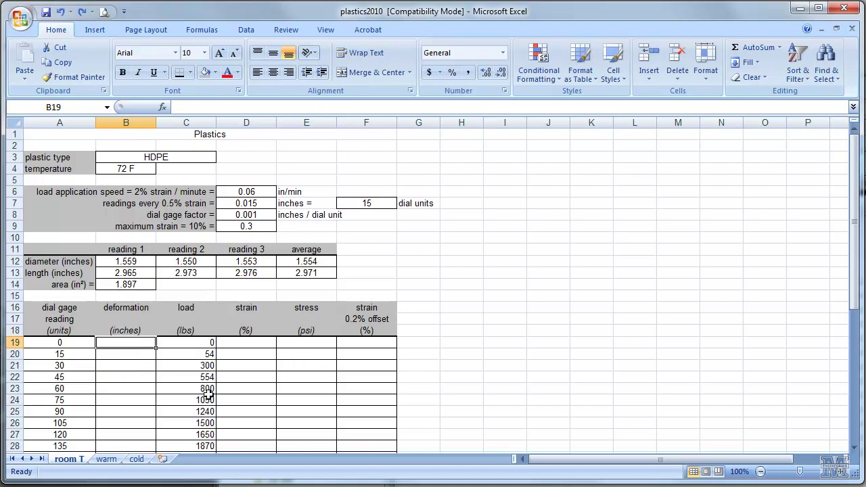
text(=)
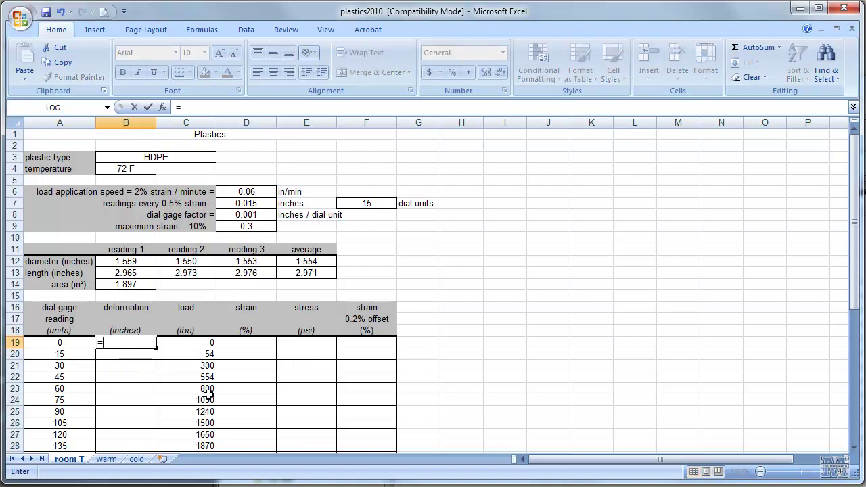
click(73, 343)
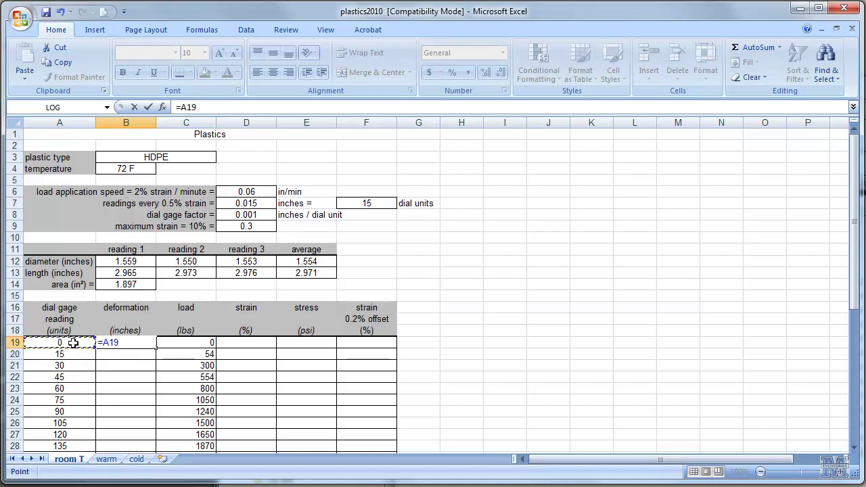
text(*)
click(238, 215)
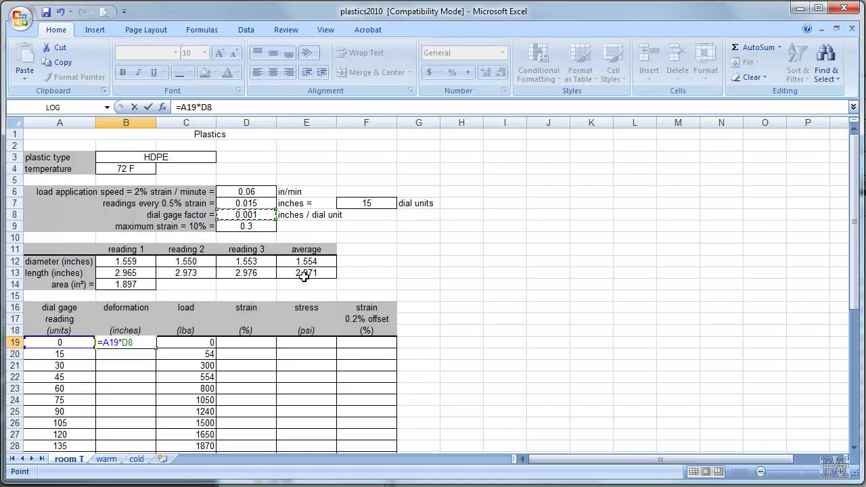
key(F4)
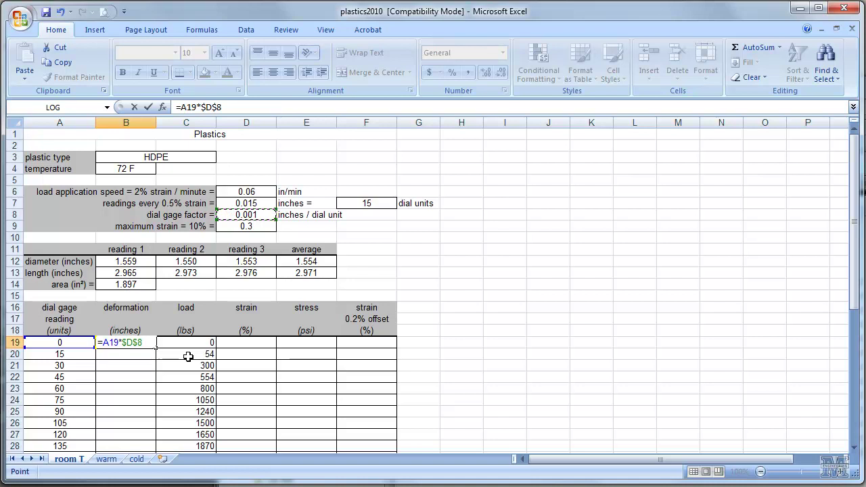
key(Return)
- Copy the deformation formula from B19 down through B40 and check the formula in B27
click(142, 340)
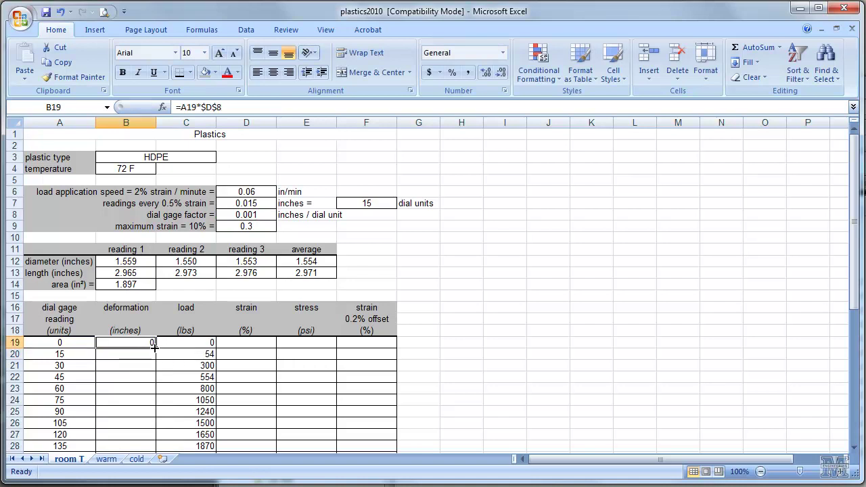
drag(156, 349, 157, 476)
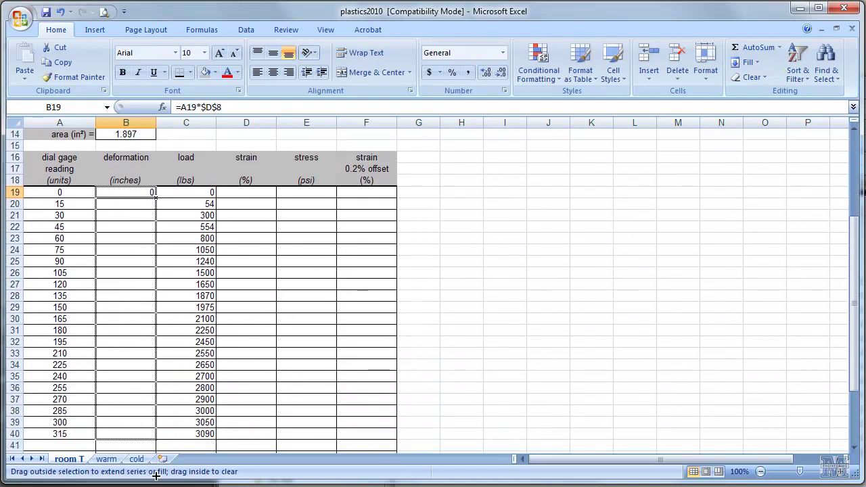
drag(157, 438, 157, 438)
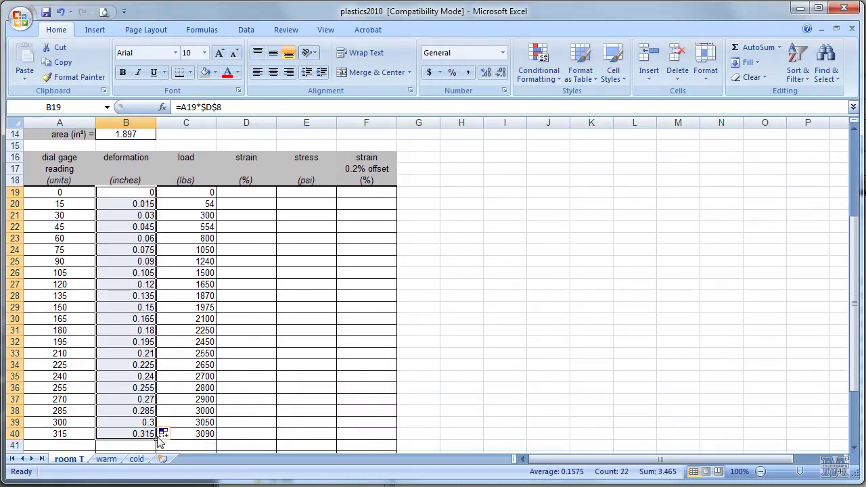
click(130, 289)
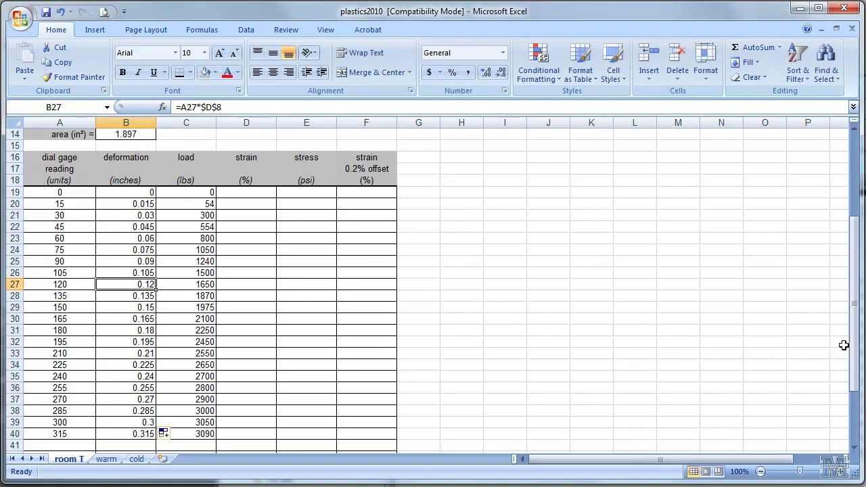
- Calculate the first strain in D19 with the formula =B19/$E$13, using an absolute reference to the average length
drag(854, 346, 861, 295)
click(238, 288)
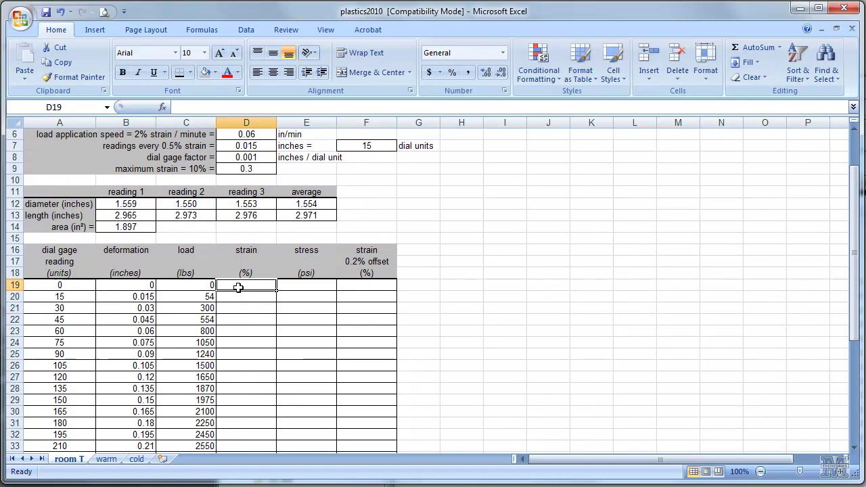
text(=)
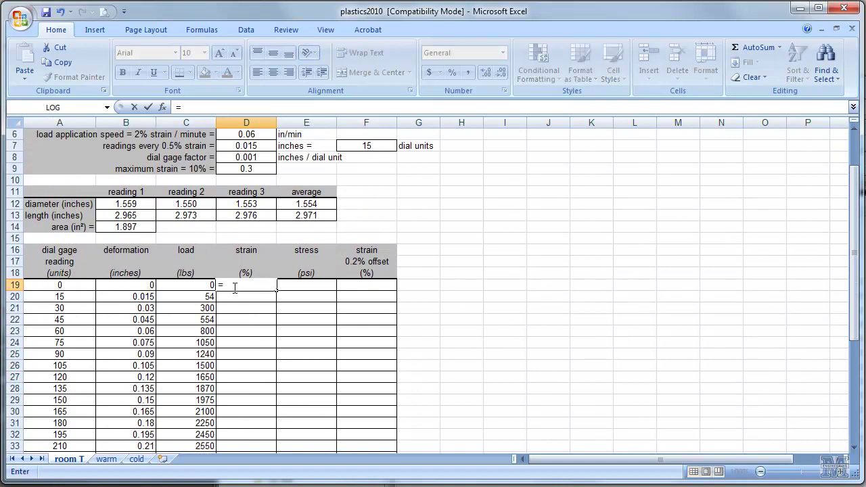
click(144, 287)
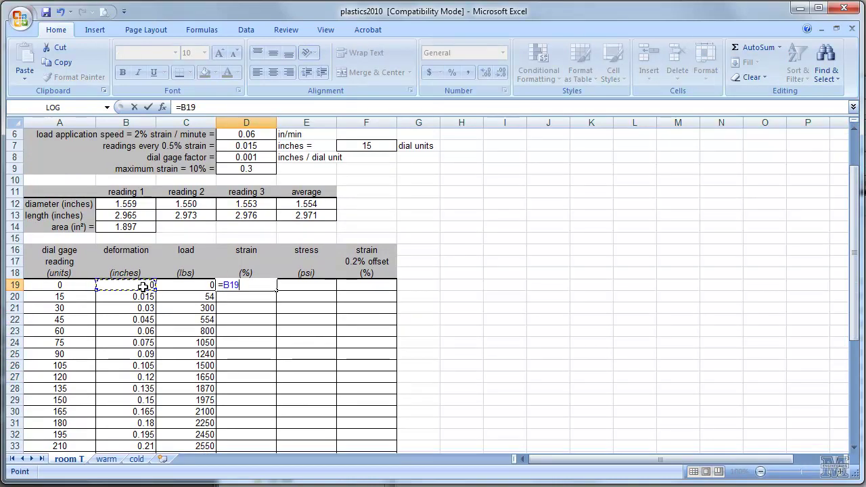
text(/)
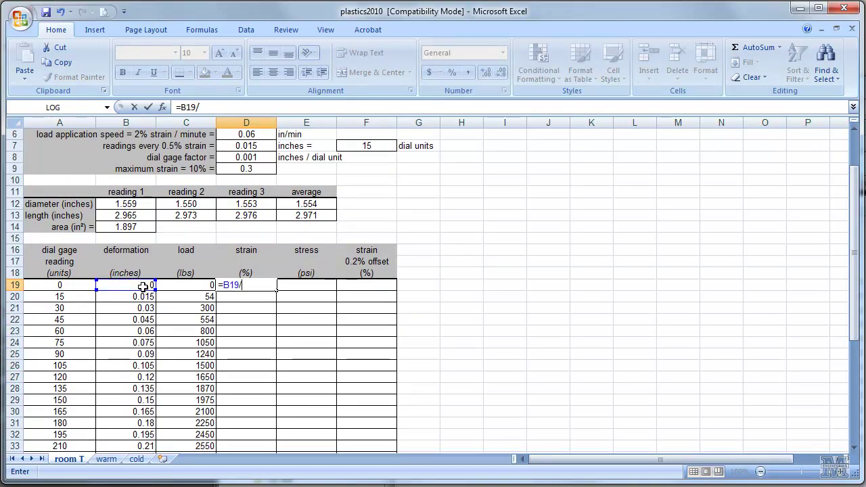
click(308, 216)
key(F4)
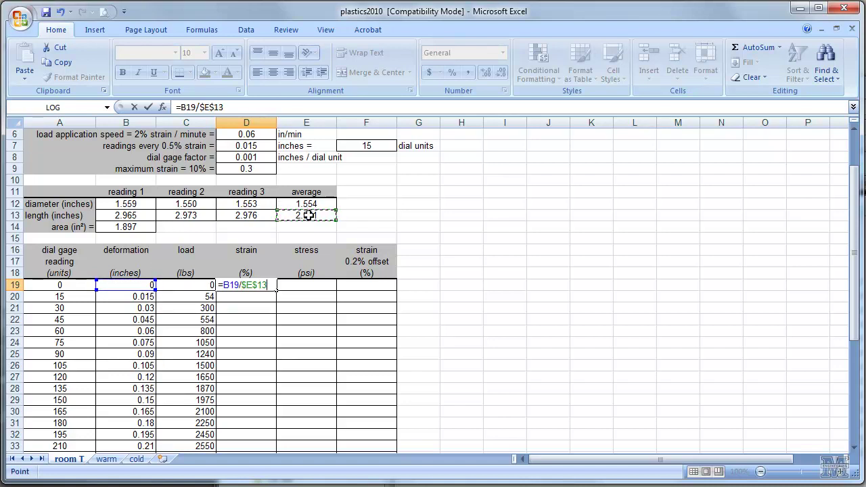
key(Return)
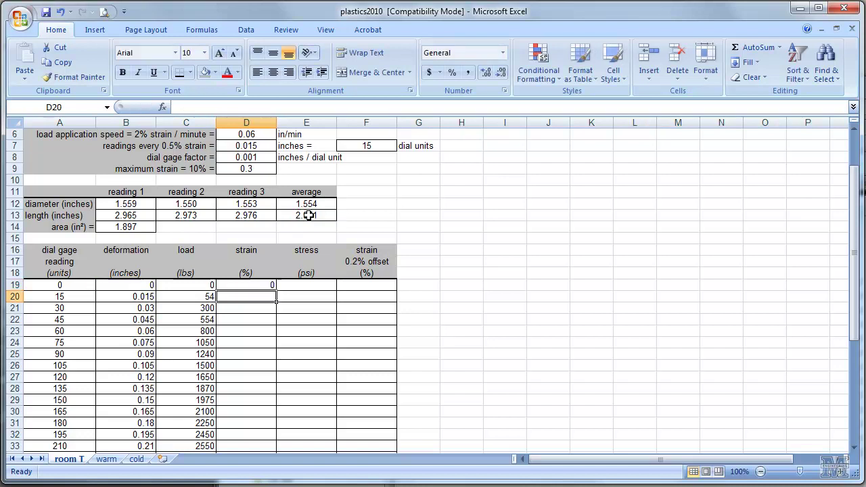
- Calculate the first stress in E19 with the formula =C19/$B$14, using an absolute reference to the area
click(320, 285)
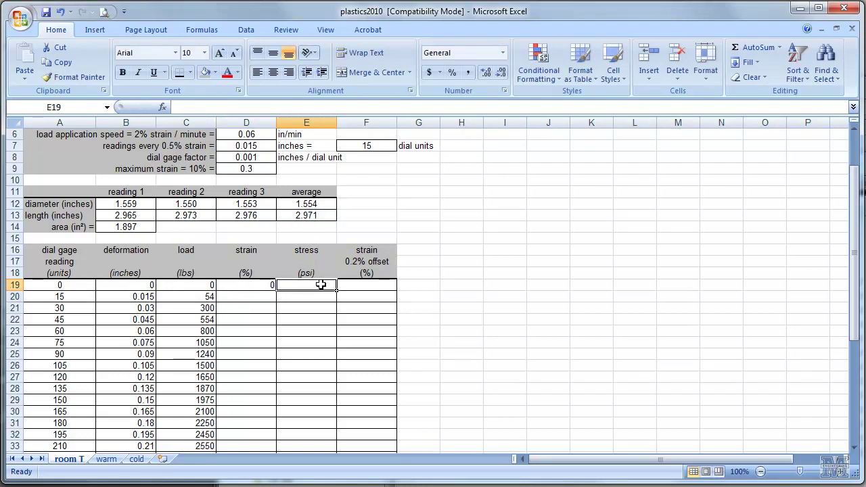
text(=)
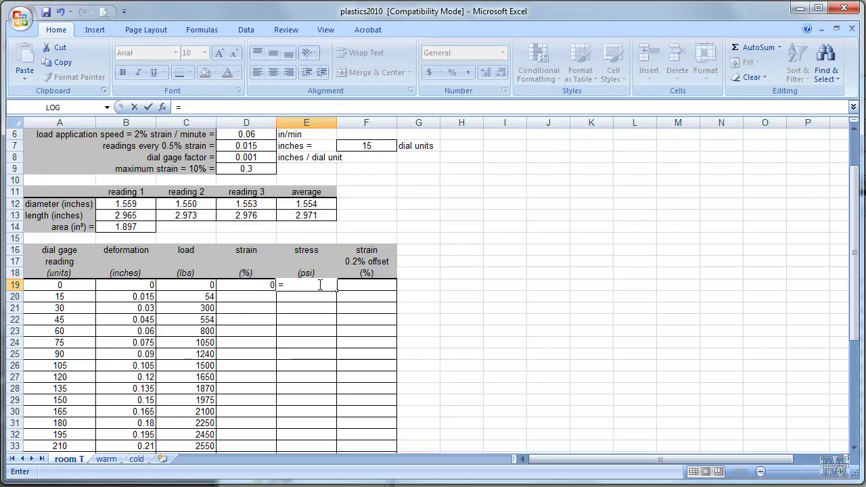
click(206, 286)
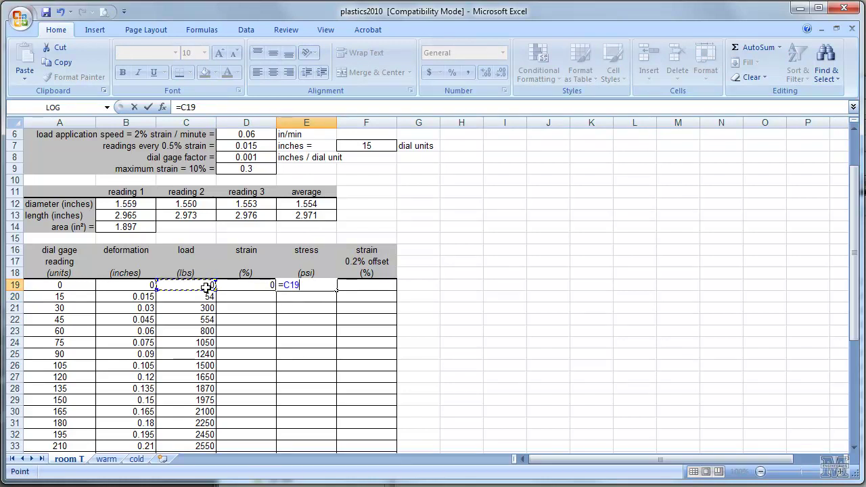
click(117, 227)
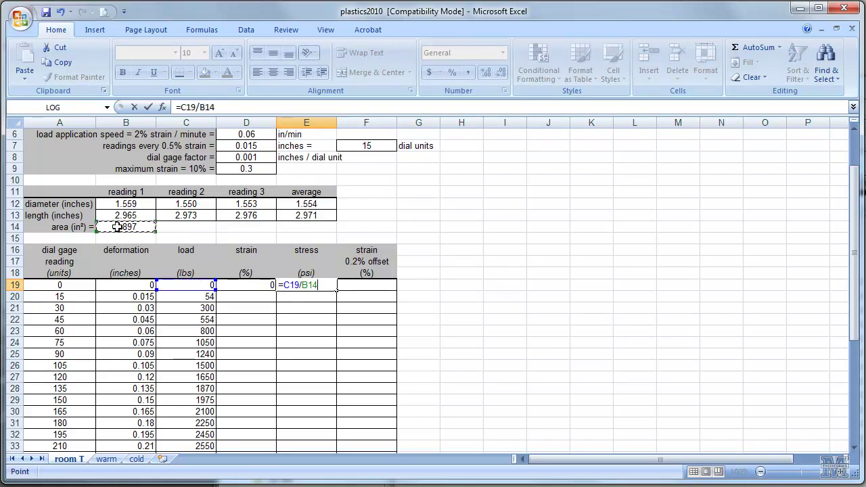
key(F4)
key(Return)
- Calculate the first 0.2% offset strain in F19 with the formula =D19+0.002
click(359, 285)
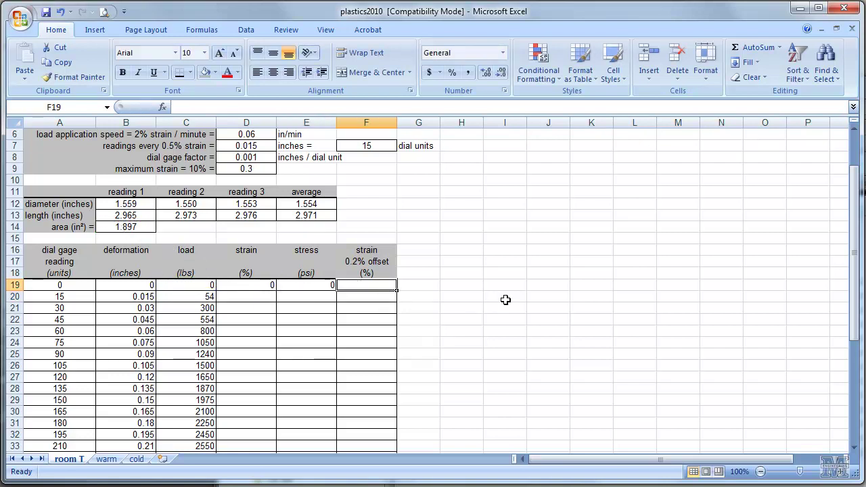
text(=)
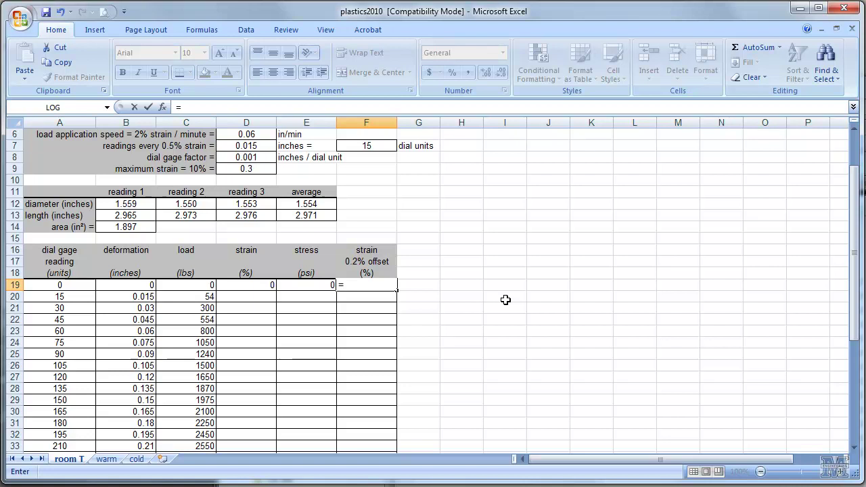
click(271, 286)
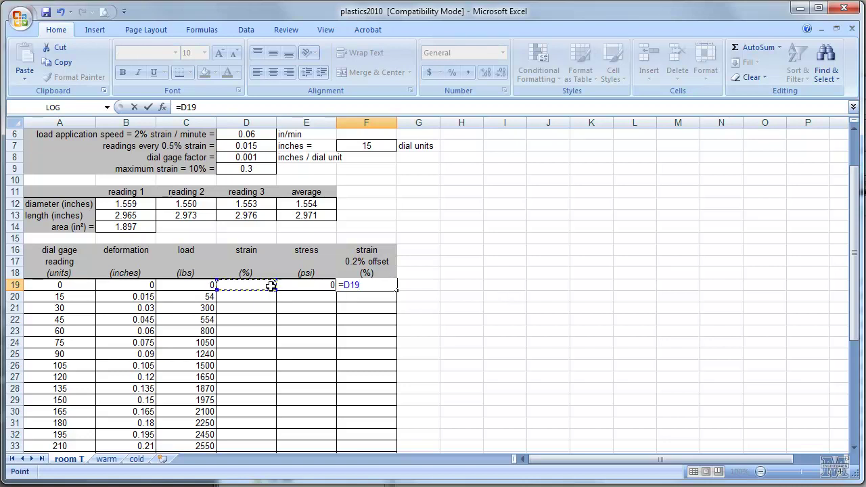
text(+0.002)
key(Return)
- Copy the strain, stress and offset strain formulas from D19:F19 down through row 40
drag(260, 286, 409, 472)
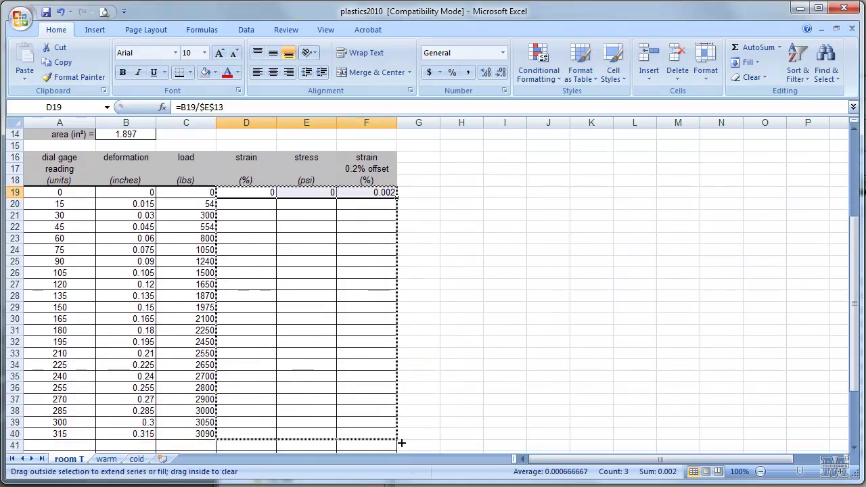
drag(401, 442, 400, 440)
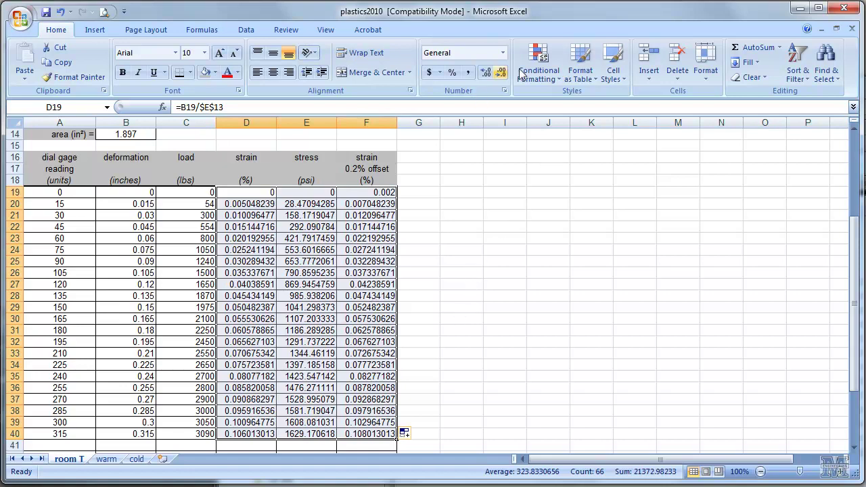
click(514, 180)
- Try to reduce the decimal places of the whole range D19:F40 at once
drag(259, 196, 359, 433)
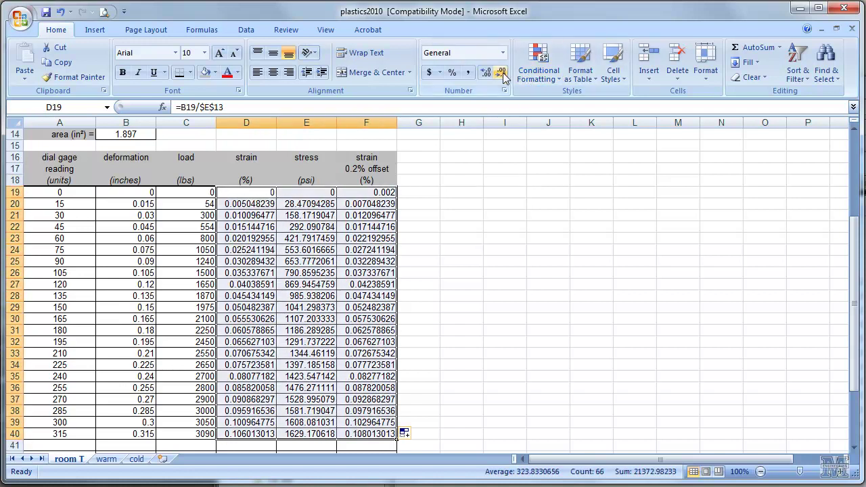
click(498, 79)
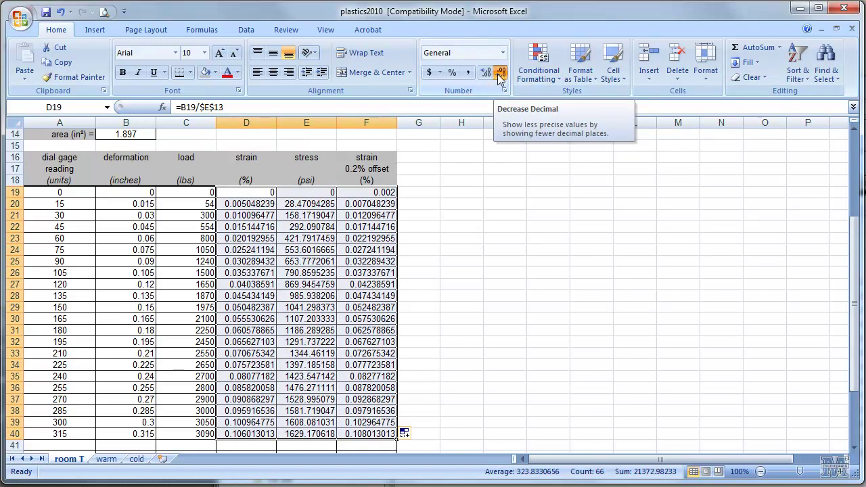
click(498, 78)
click(499, 78)
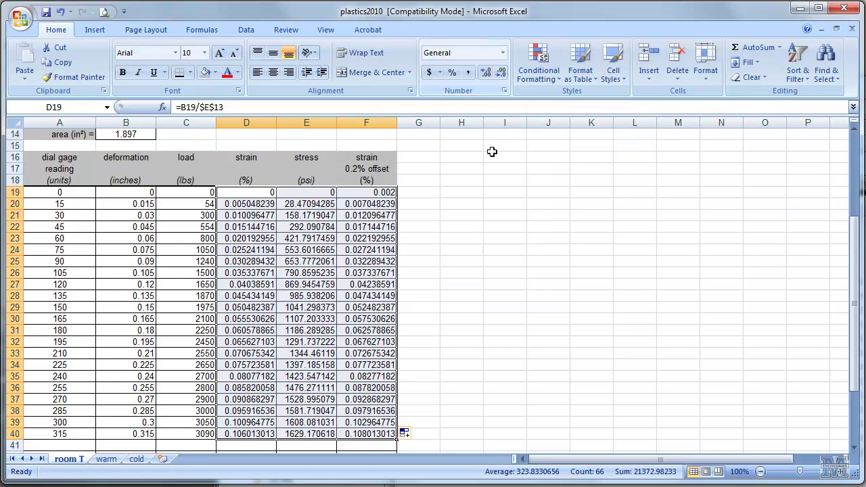
click(494, 156)
- Format the 0.2% offset strain values in F19:F40 to four decimal places
drag(384, 195, 393, 432)
click(501, 75)
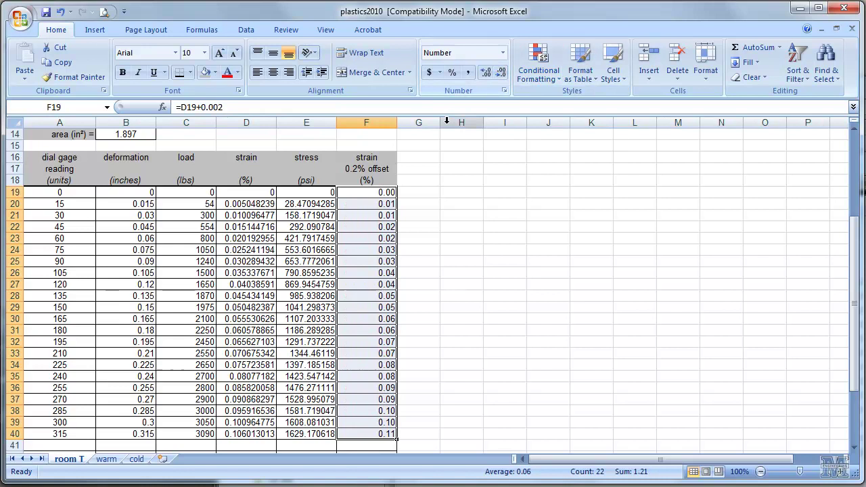
click(482, 74)
click(482, 74)
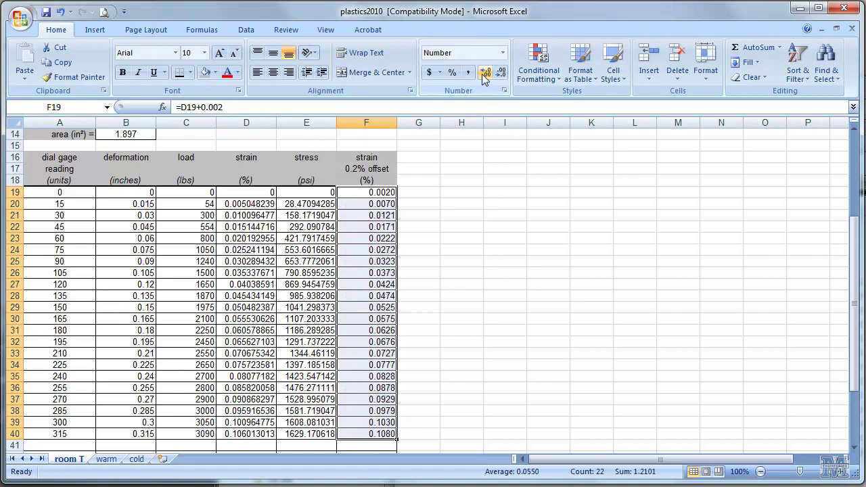
click(482, 74)
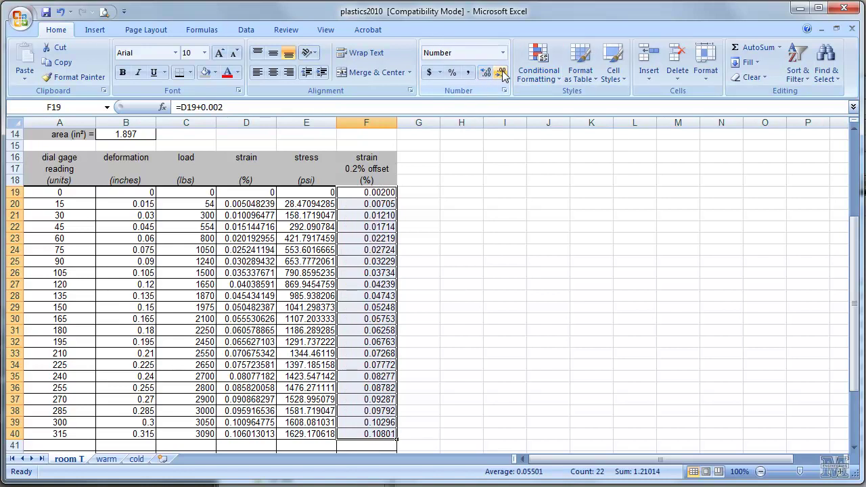
click(501, 72)
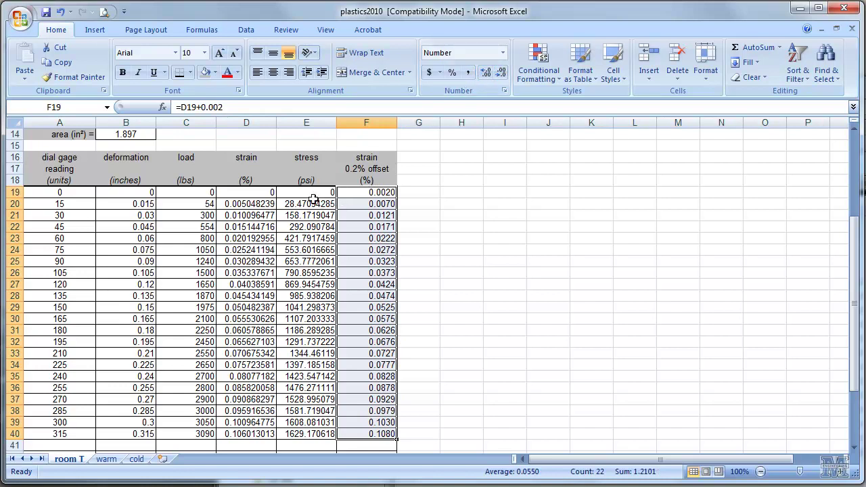
- Format the stress values in E20:E40 to whole numbers without decimal places
drag(313, 194, 314, 434)
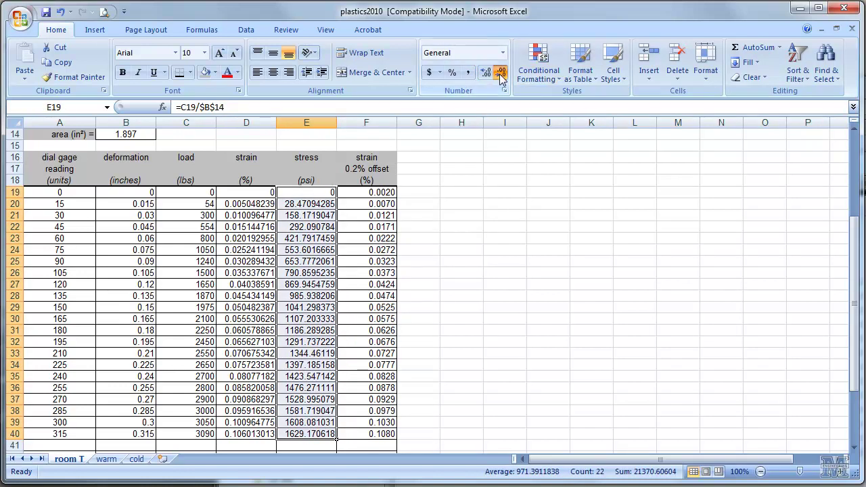
click(461, 156)
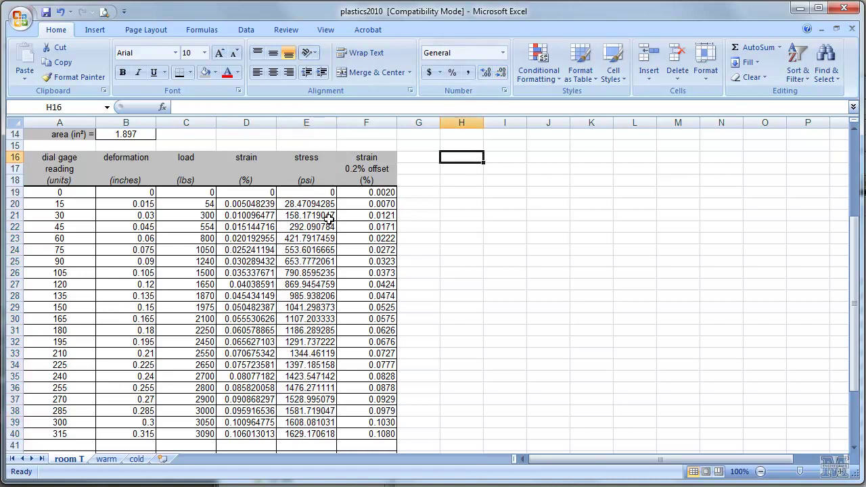
drag(318, 203, 318, 228)
click(501, 72)
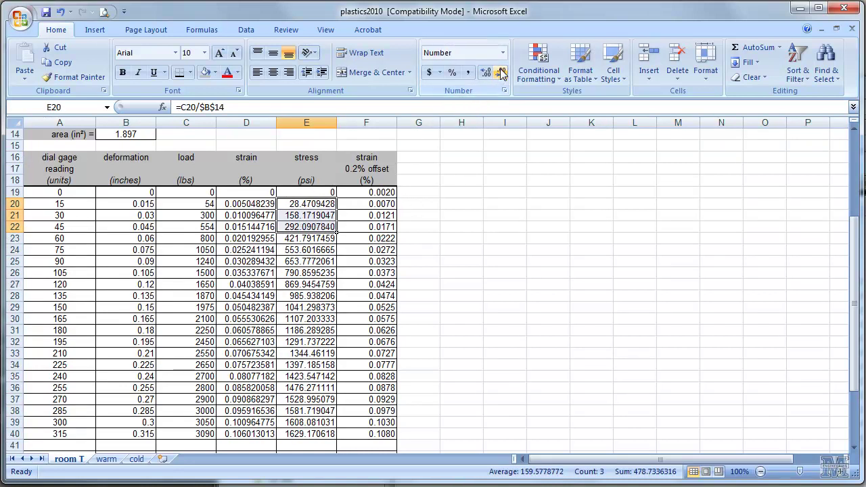
drag(318, 204, 316, 433)
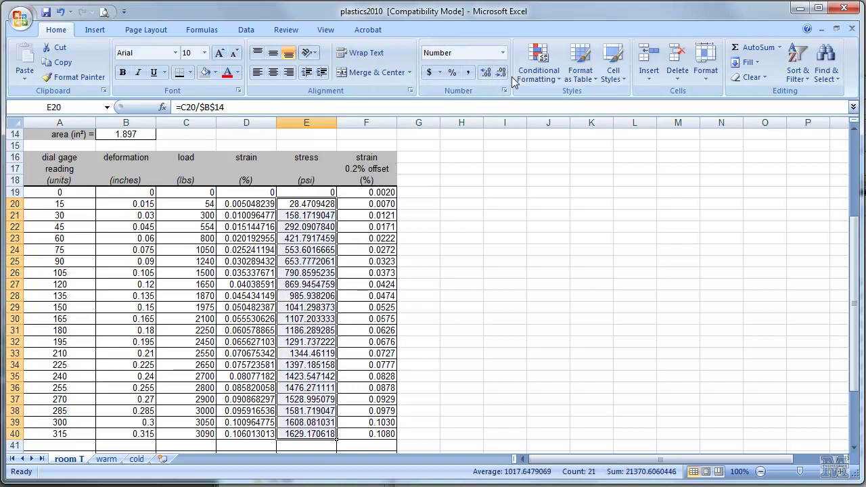
click(501, 72)
click(500, 72)
click(500, 72)
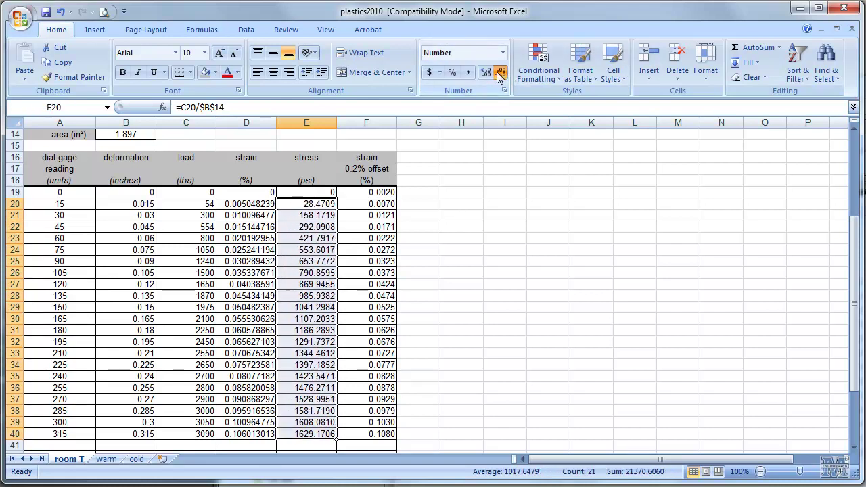
click(501, 72)
click(500, 73)
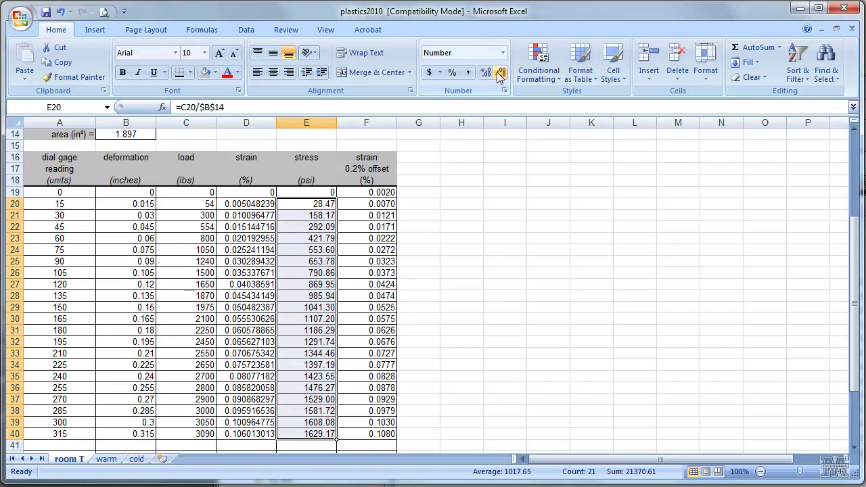
click(501, 72)
click(500, 73)
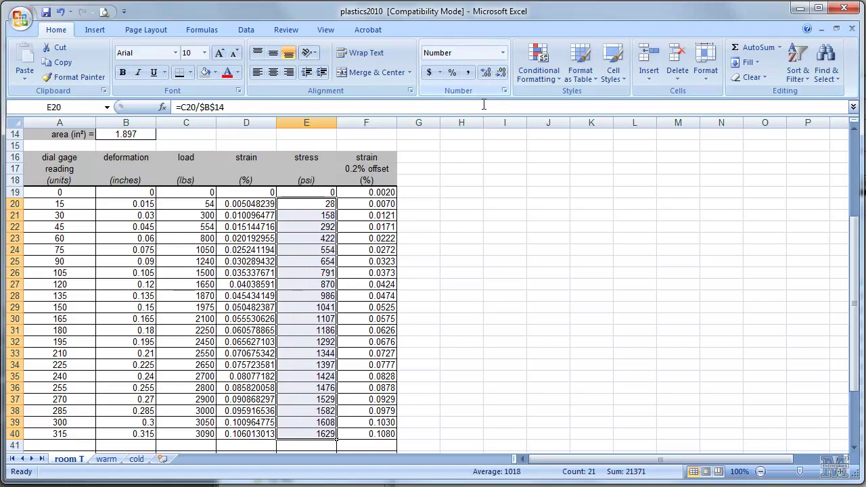
- Format the strain values in D20:D40 to four decimal places
drag(263, 206, 261, 433)
click(501, 72)
click(501, 73)
click(501, 73)
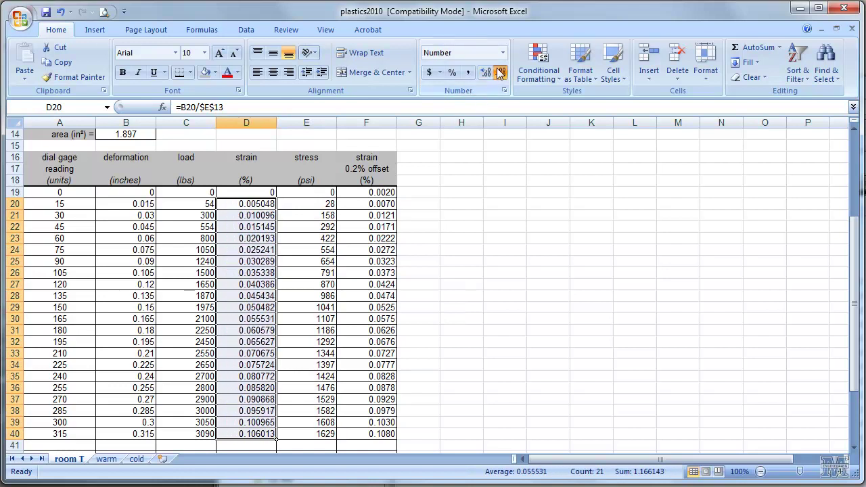
click(500, 73)
click(501, 72)
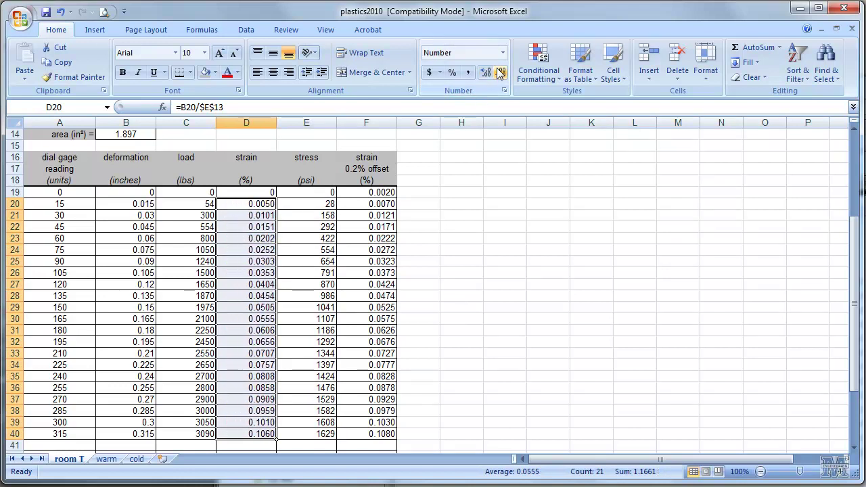
click(512, 203)
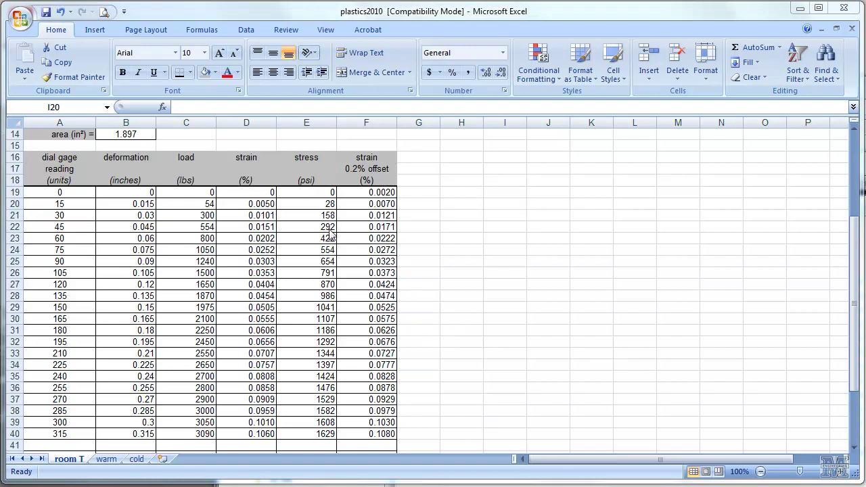
- Insert a scatter chart with smooth lines and markers from D19:E40, place it beside the table and enlarge it down to about row 40
drag(250, 191, 324, 433)
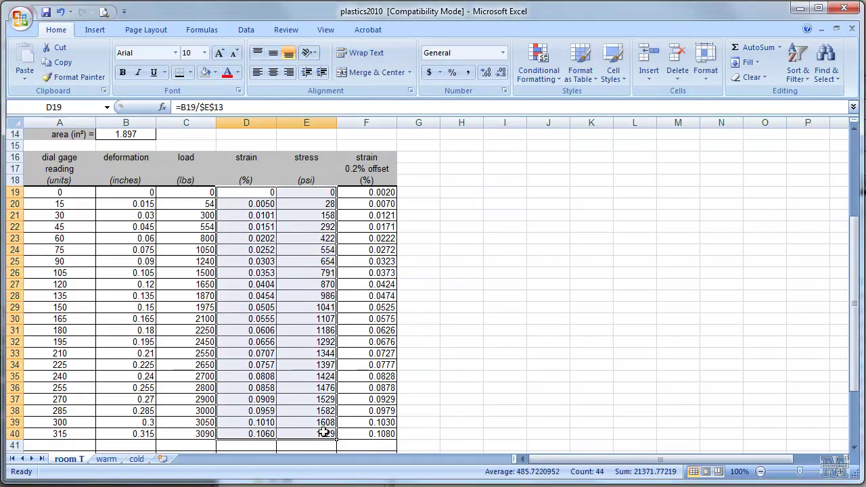
click(95, 30)
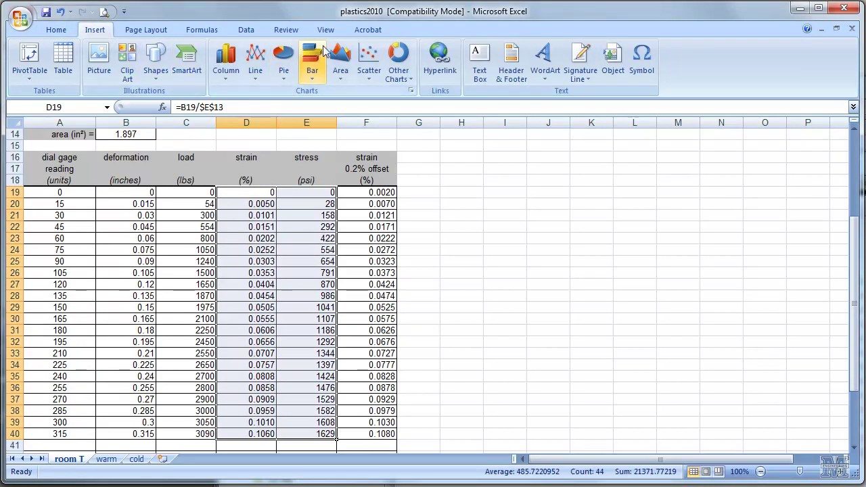
click(370, 79)
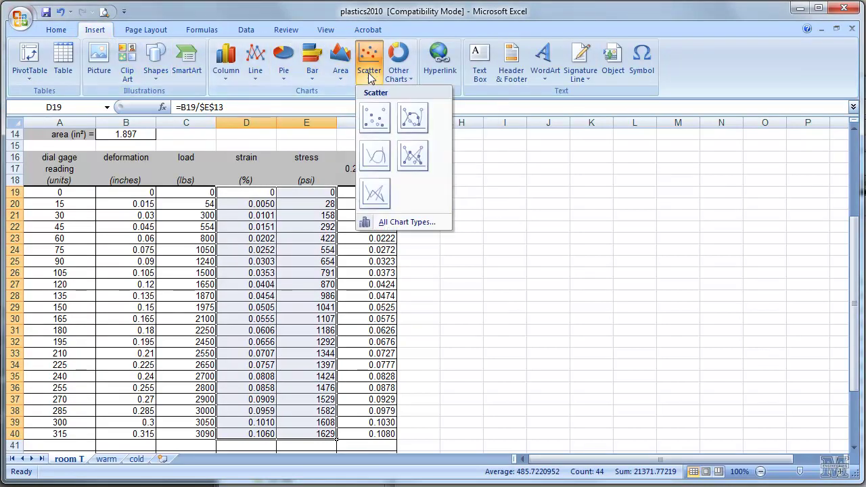
click(412, 121)
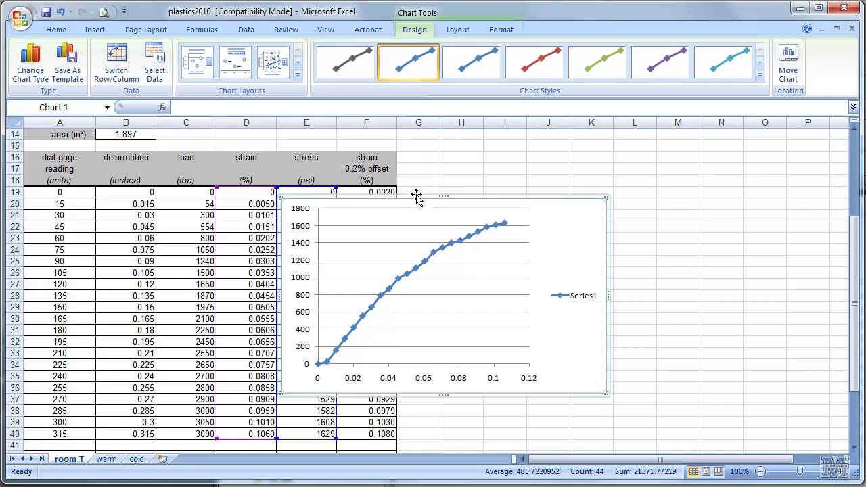
drag(416, 197, 542, 154)
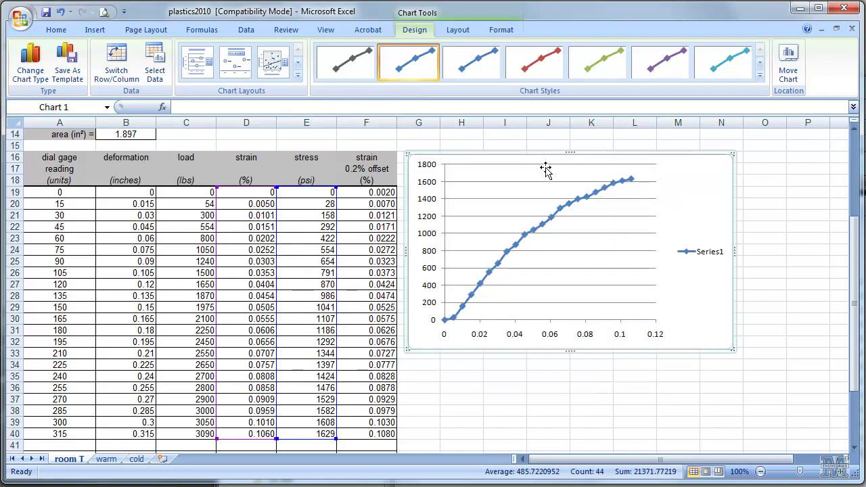
drag(733, 349, 815, 426)
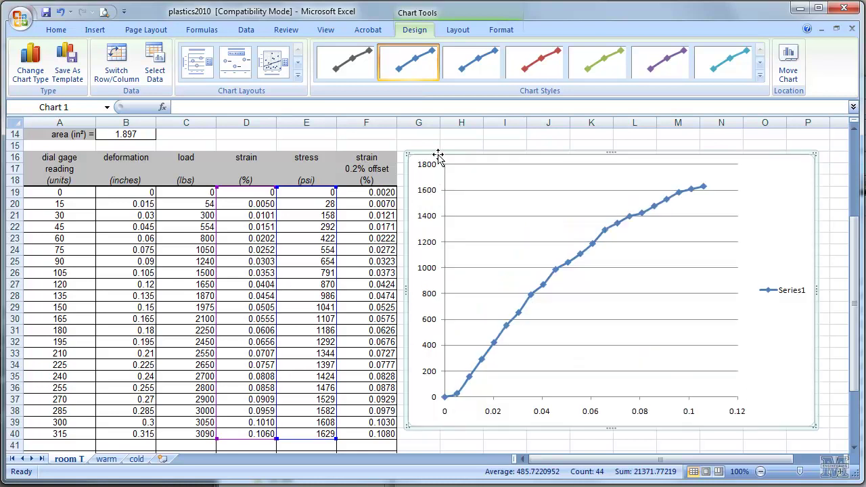
- Apply the chart layout with chart and axis titles, and set the chart title to "HDPE Stress Strain at 72F"
click(198, 71)
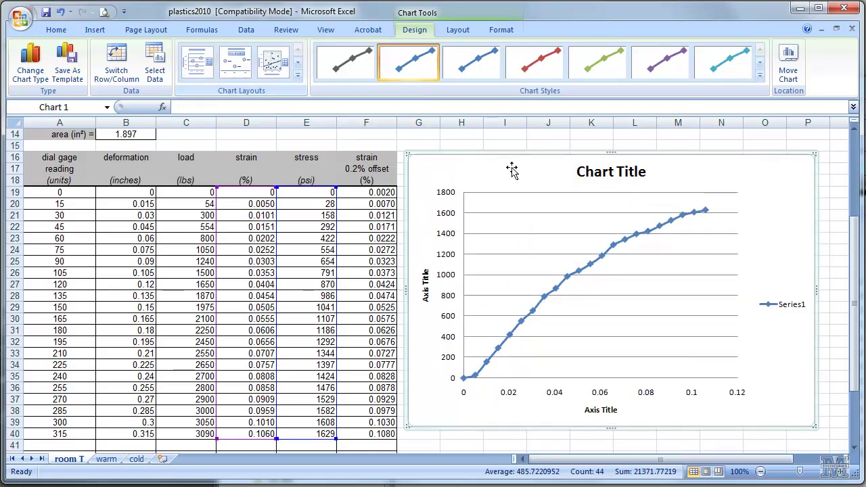
click(613, 173)
drag(645, 172, 571, 173)
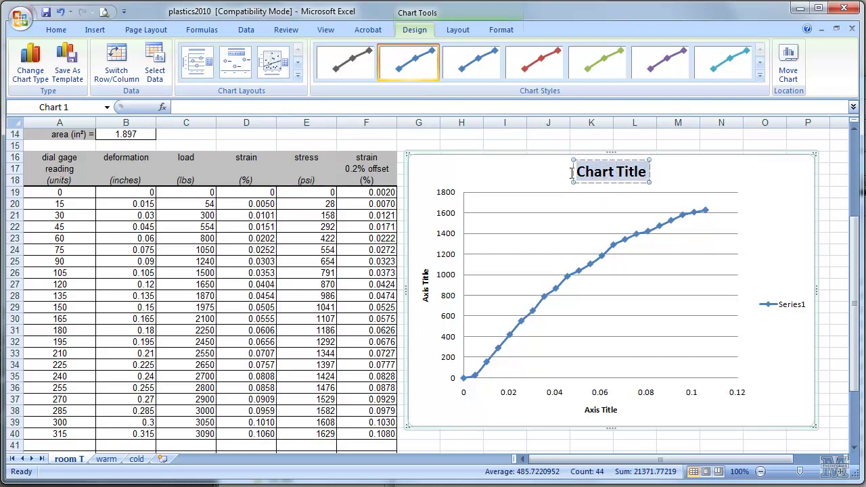
text(HDPE)
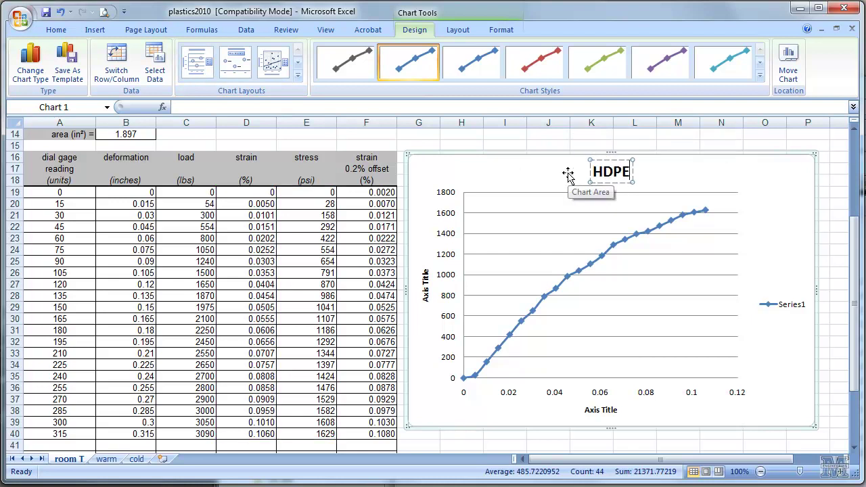
text( Str)
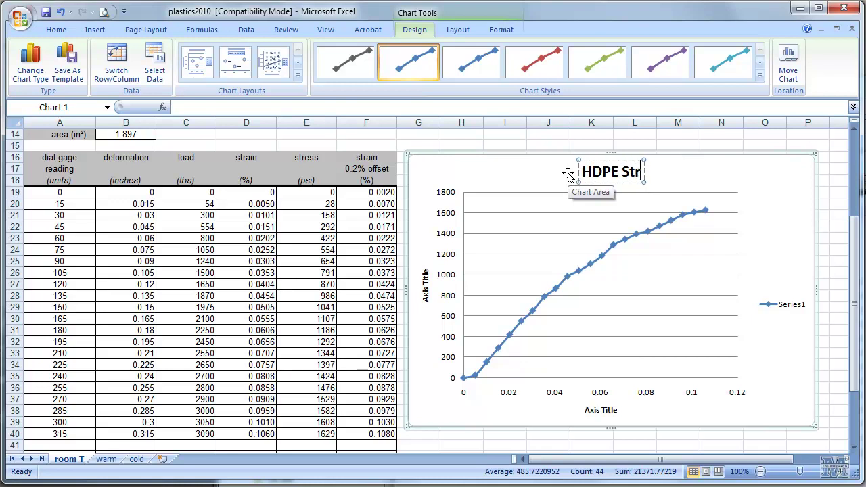
text(ess Strain at)
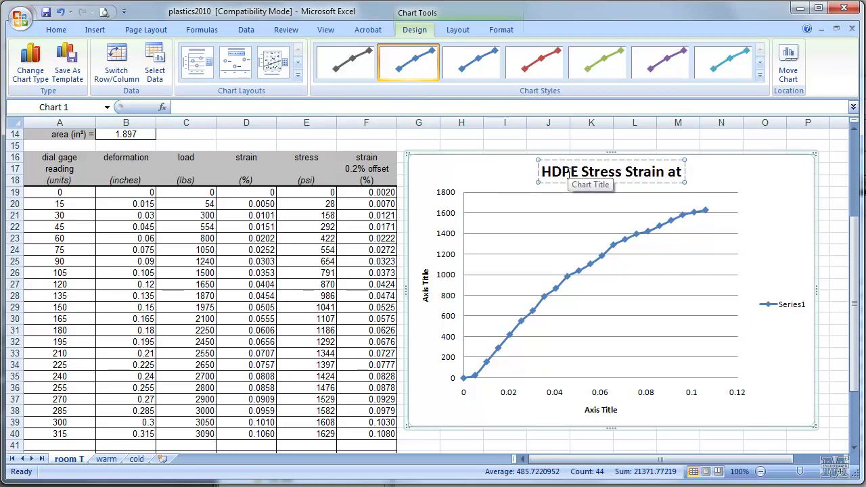
text( 72F)
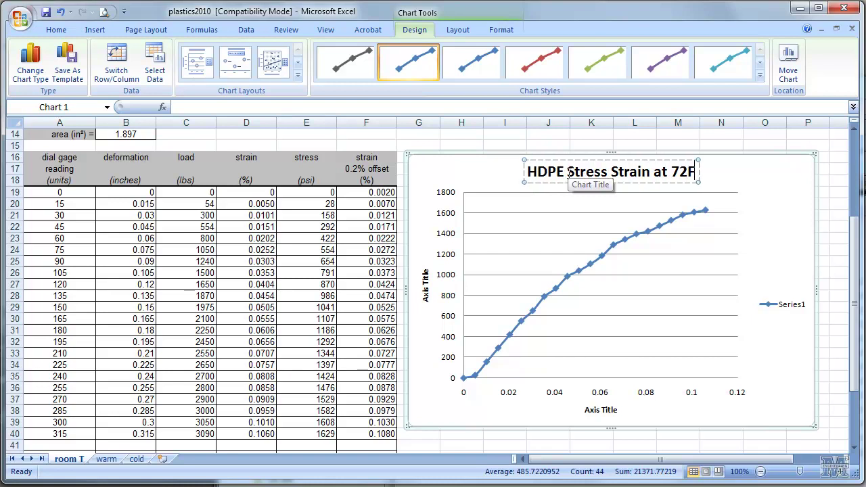
- Set the chart's vertical axis title to "Stress (psi)"
click(426, 291)
triple_click(426, 291)
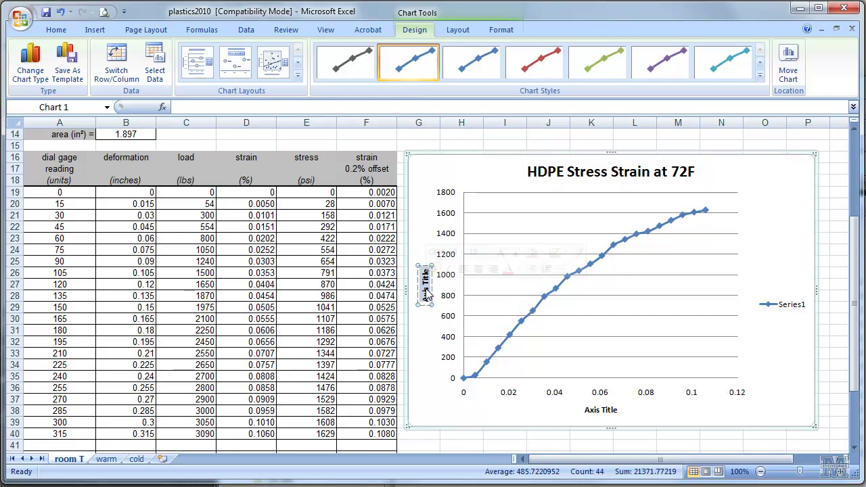
text(Stress)
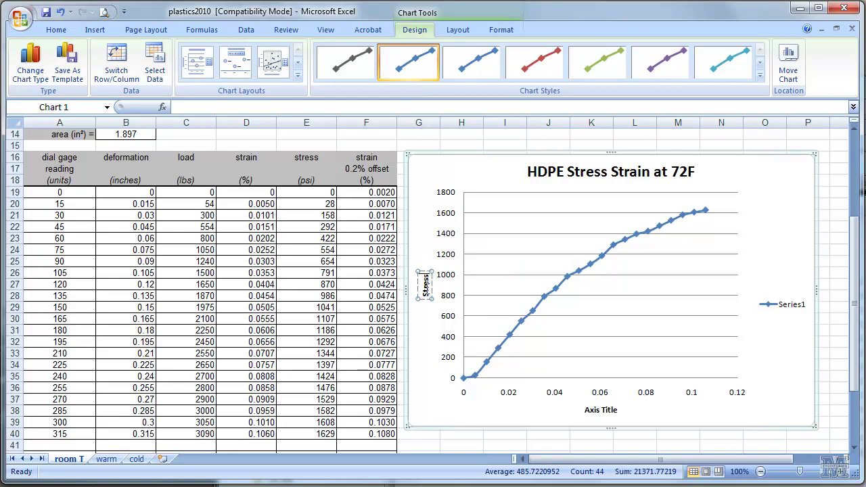
text( (psi))
- Set the chart's horizontal axis title to "Strain (%)"
click(607, 411)
triple_click(609, 417)
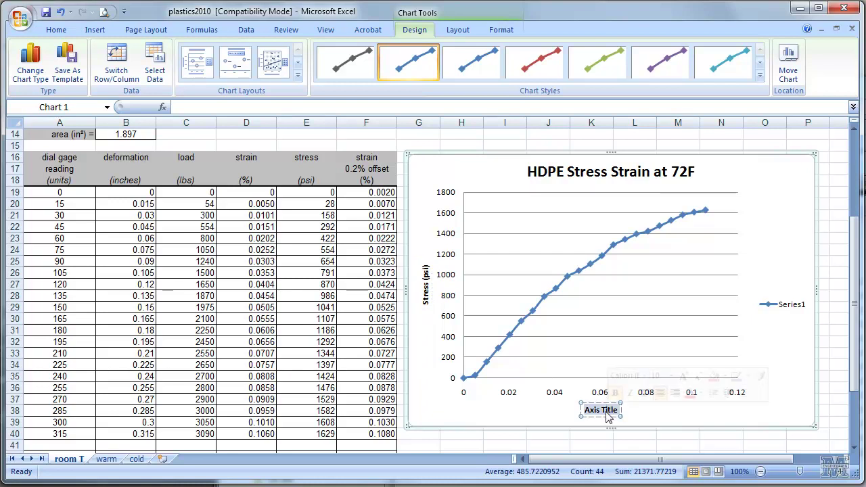
text(Strain)
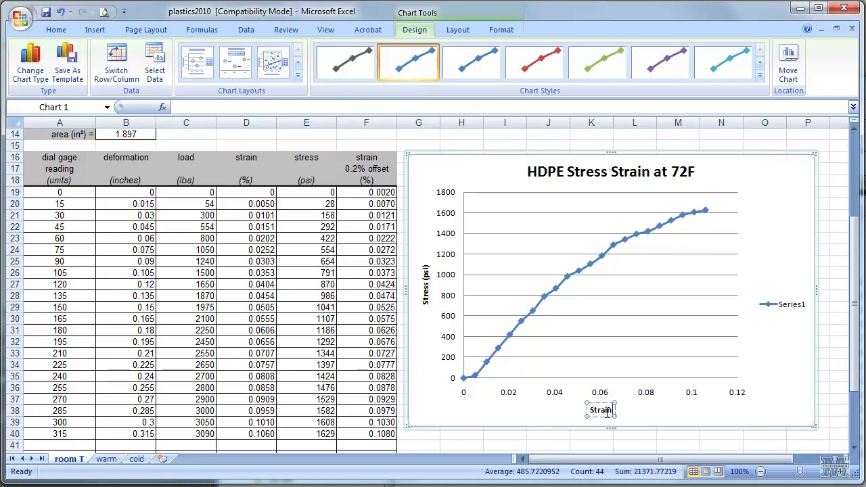
text( (%)
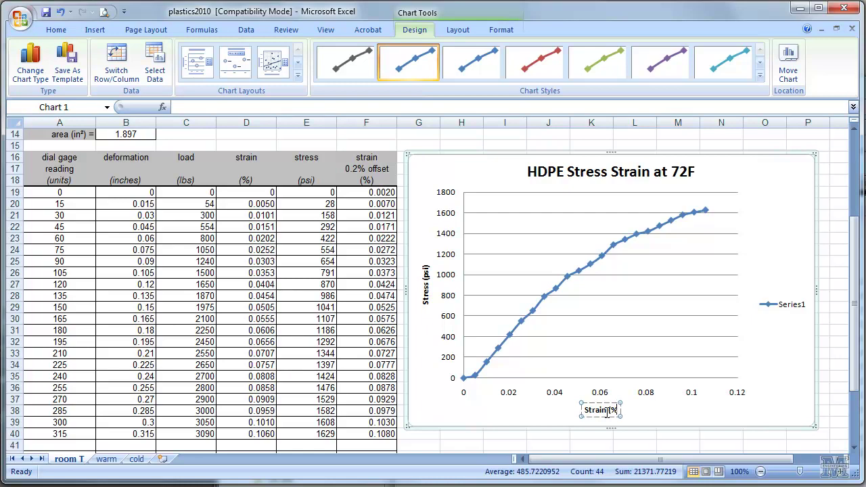
text())
click(672, 413)
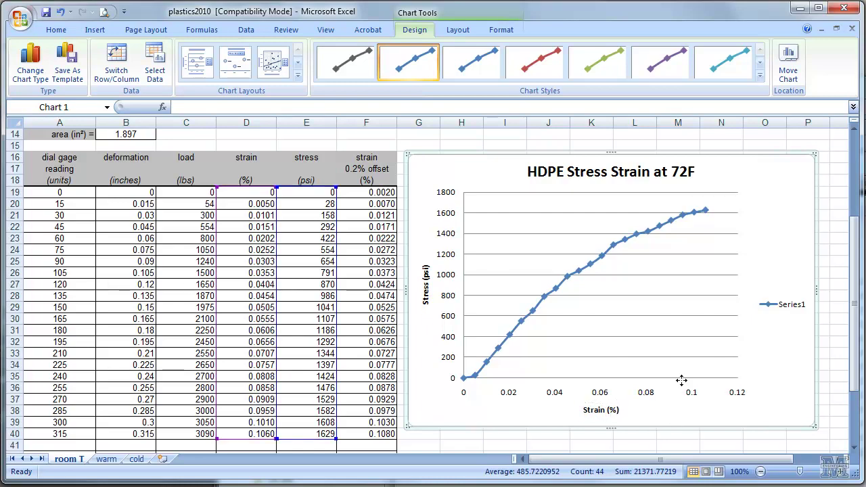
- Format the strain values in D19:D40 as percentages
drag(261, 194, 251, 434)
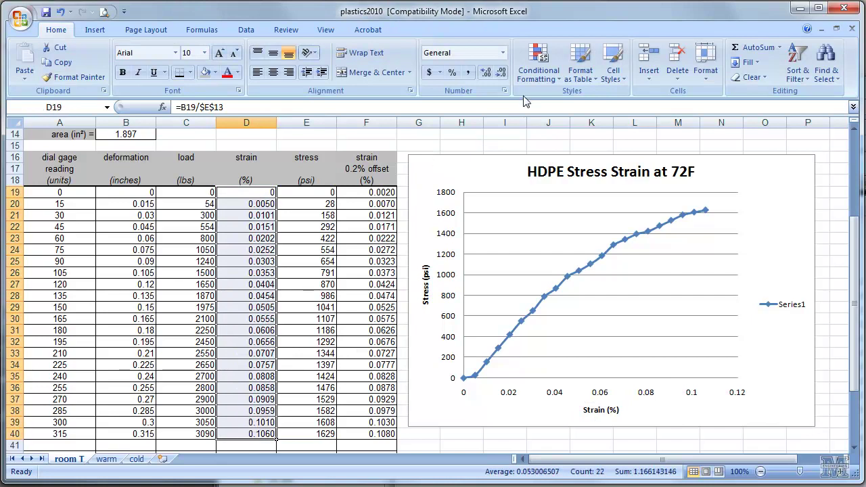
click(452, 72)
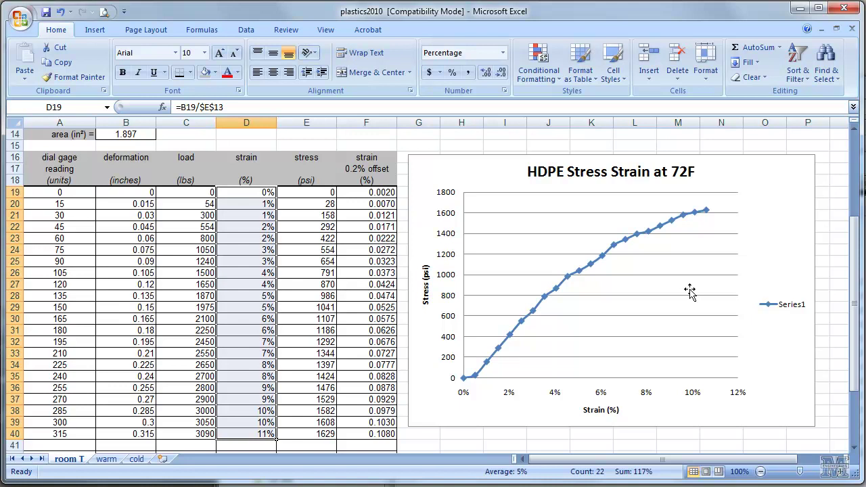
- Delete the legend from the stress-strain chart
click(788, 321)
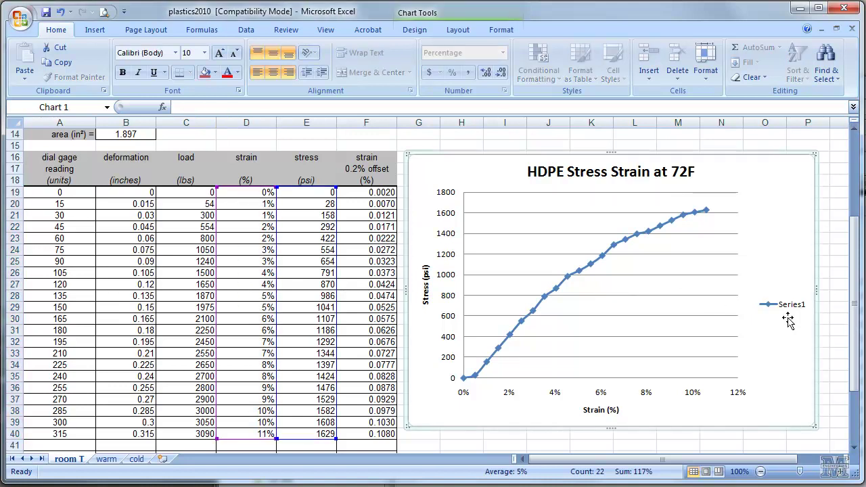
click(786, 310)
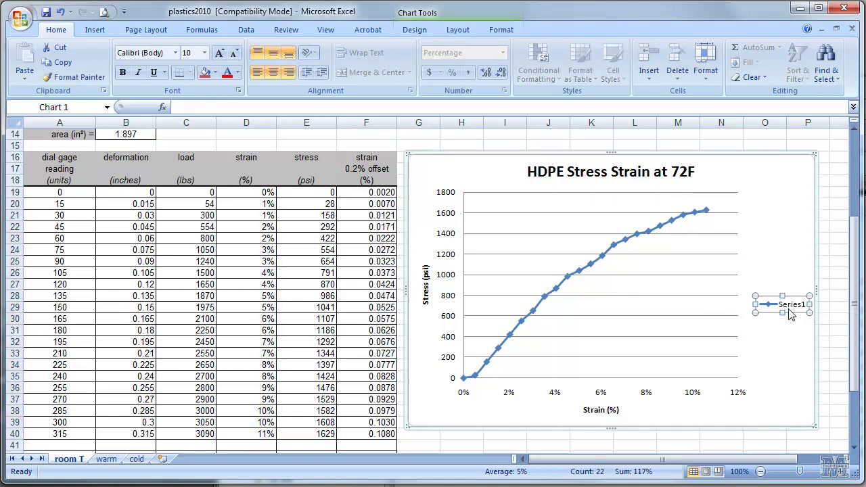
key(Delete)
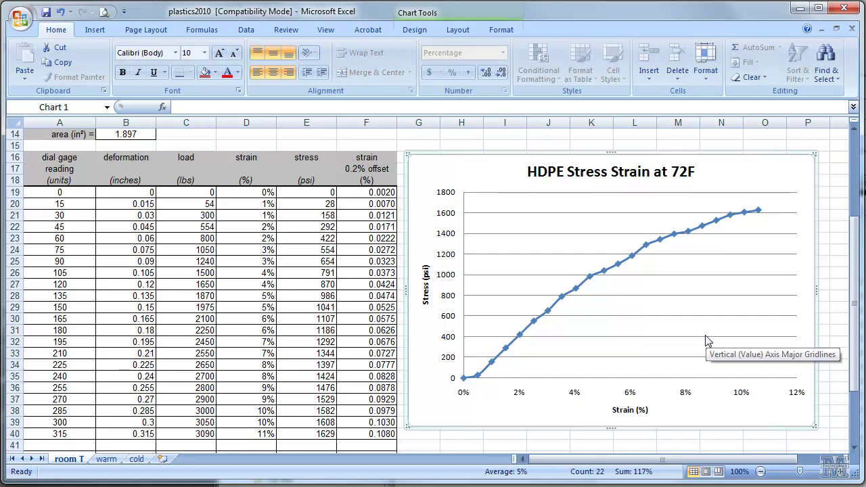
- Add a second data series named E to the stress-strain chart's data source
mouse_move(552, 310)
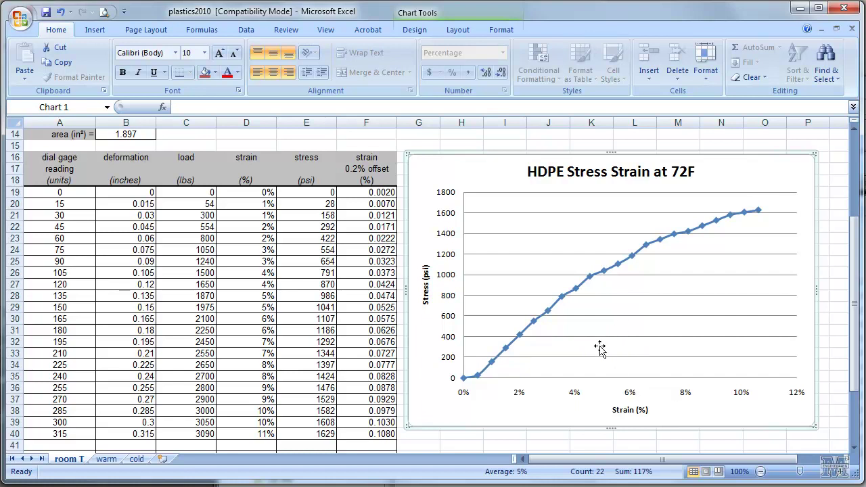
click(554, 305)
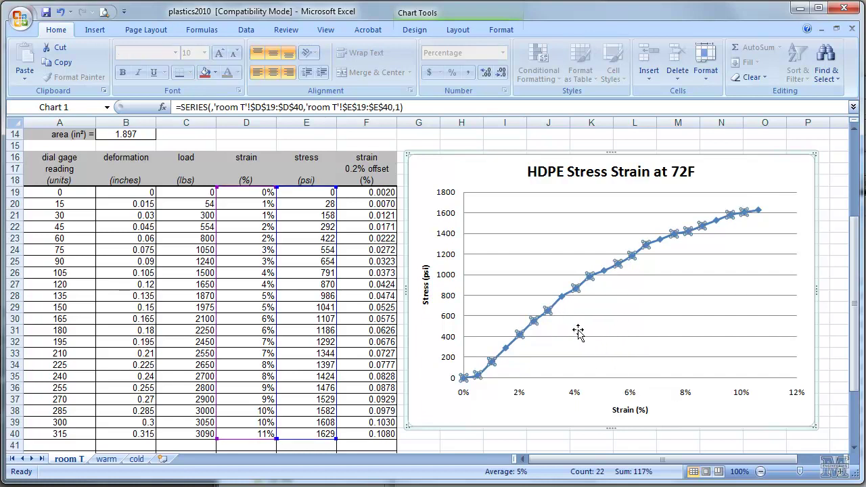
right_click(575, 290)
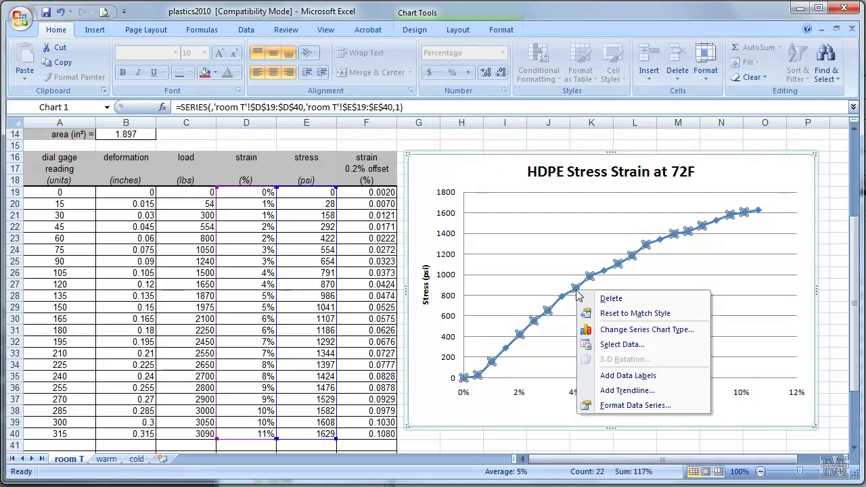
click(613, 345)
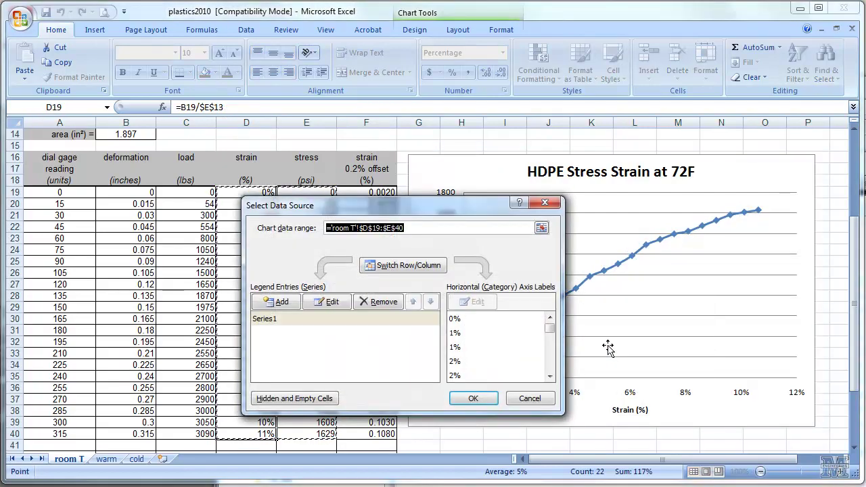
click(268, 306)
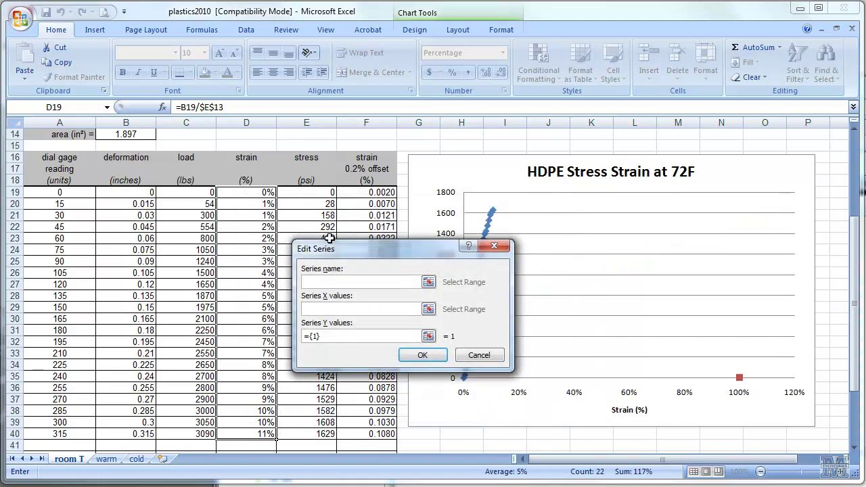
drag(332, 248, 496, 157)
text(E)
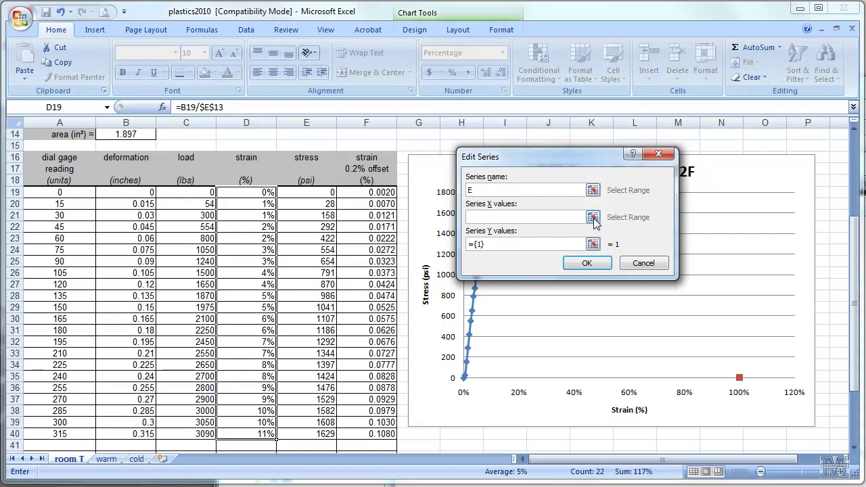
- Set series E's X values to D20:D29 and its Y values to E20:E29 on the room T sheet
click(593, 217)
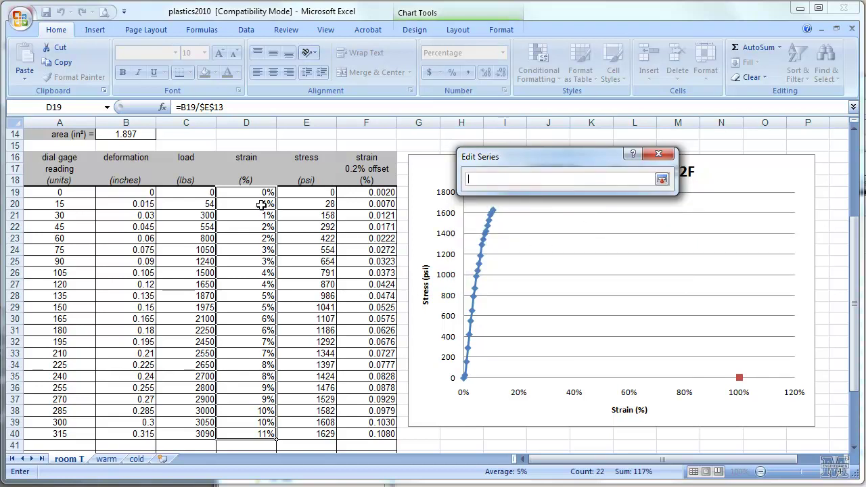
drag(261, 204, 266, 306)
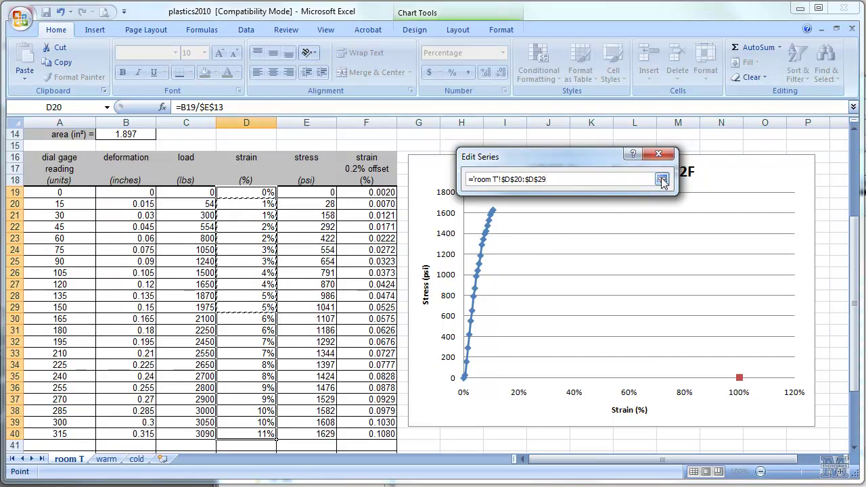
click(661, 179)
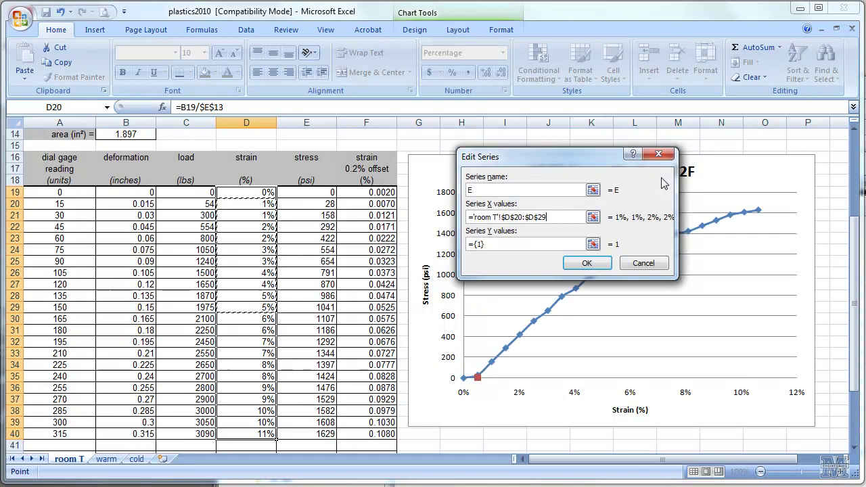
click(592, 244)
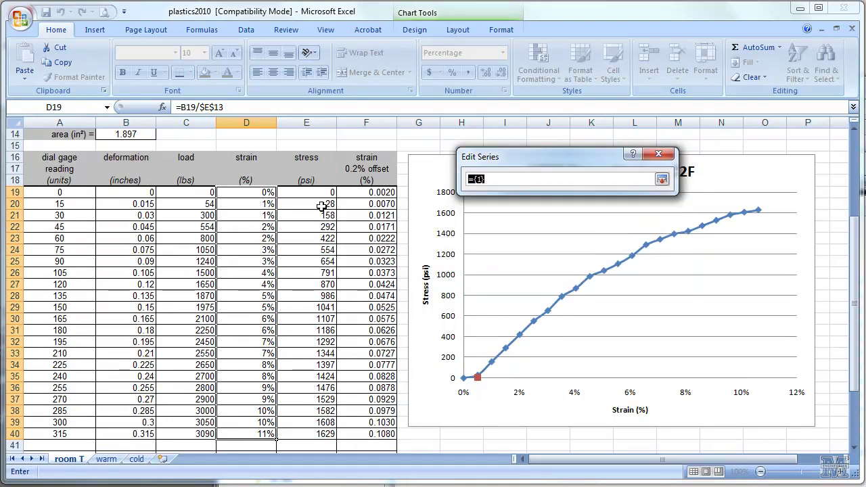
drag(321, 207, 318, 309)
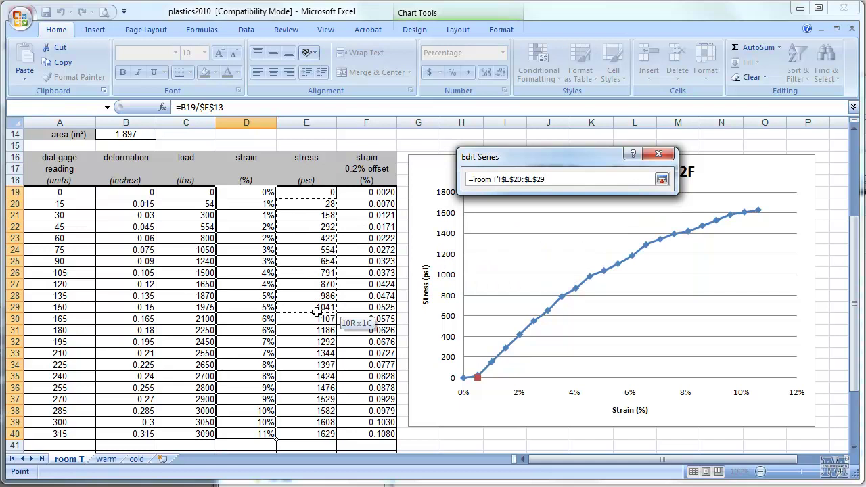
click(662, 180)
drag(574, 163, 410, 78)
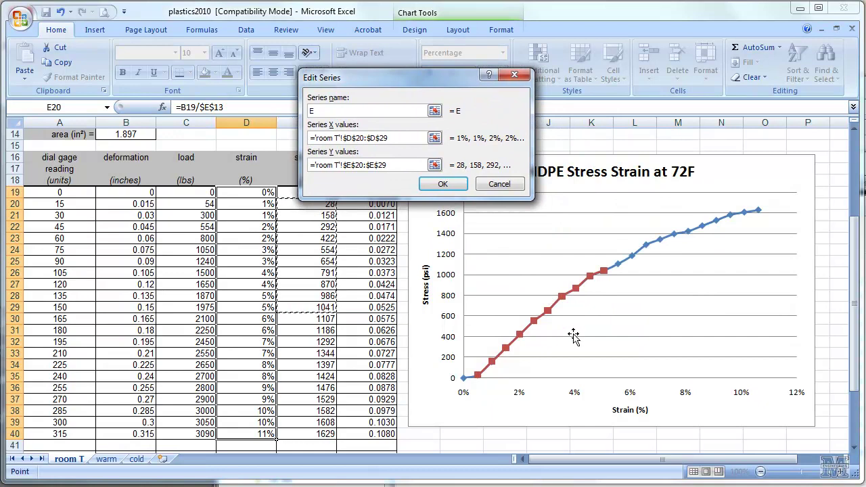
click(445, 184)
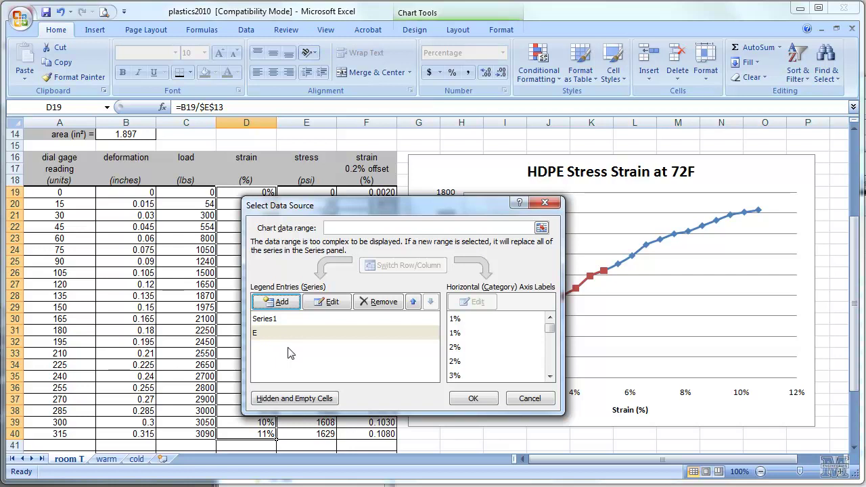
click(473, 399)
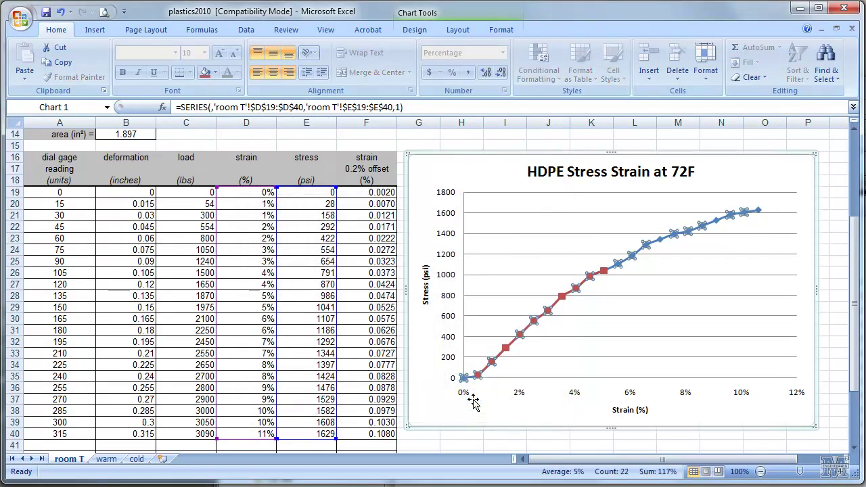
- Add a linear trendline to series E, forecast forward 0.01 periods, with its equation displayed on the chart
click(534, 329)
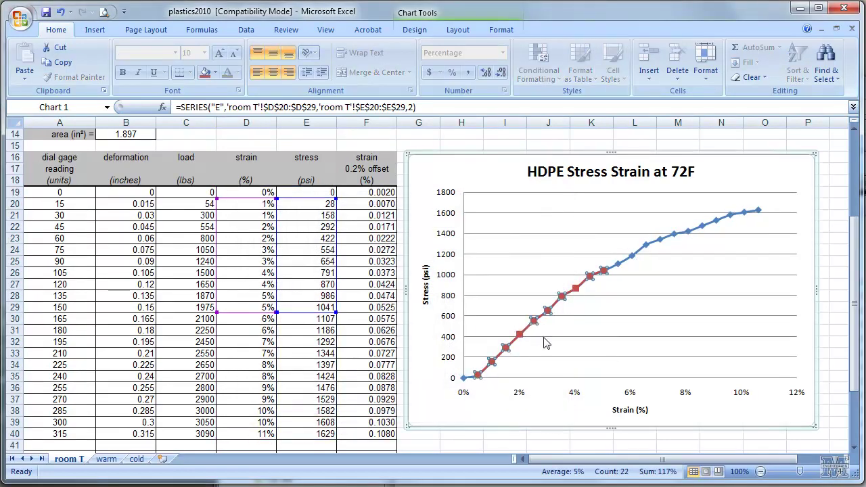
right_click(549, 310)
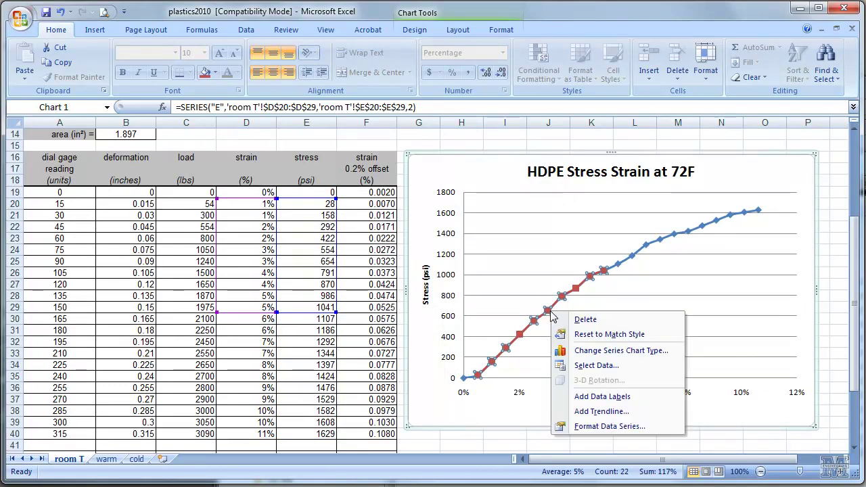
click(611, 413)
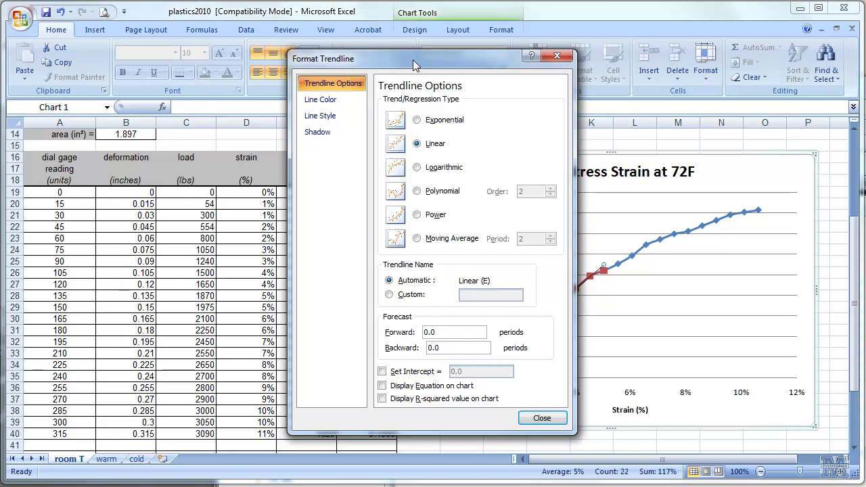
drag(415, 64, 265, 54)
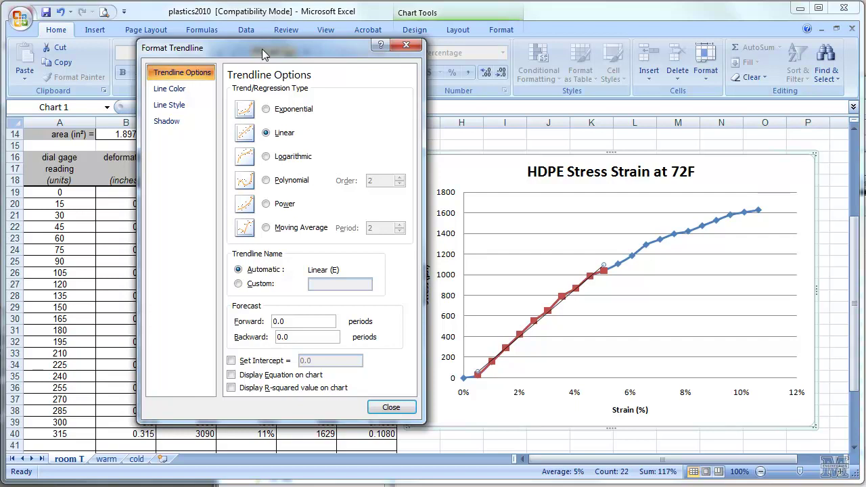
click(282, 321)
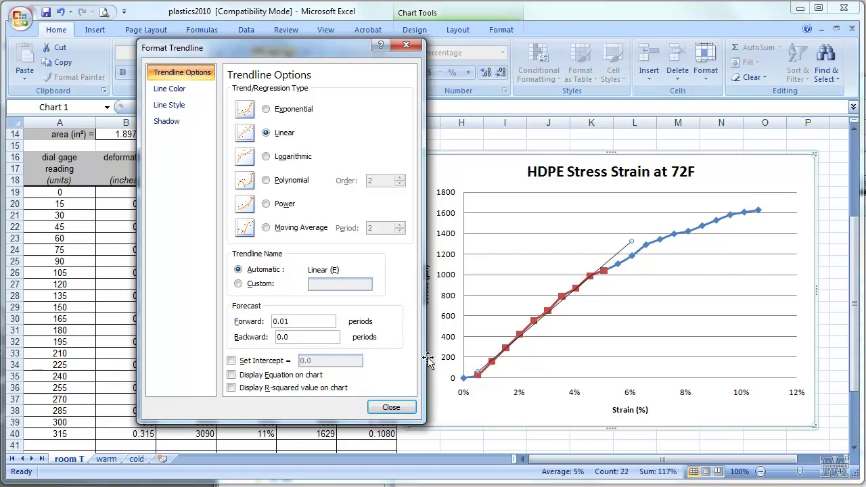
click(291, 375)
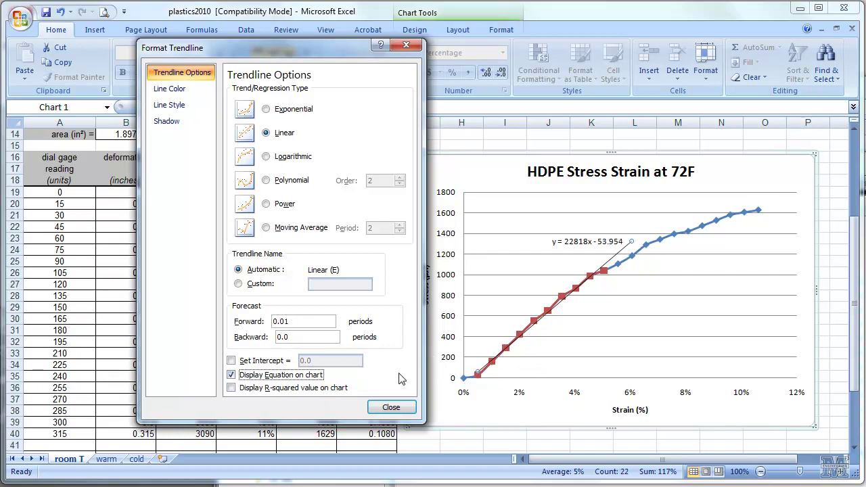
click(392, 408)
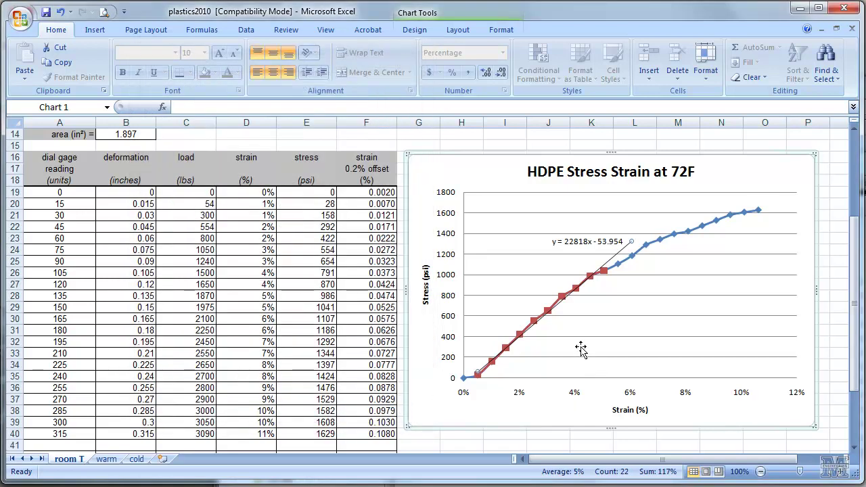
- Shorten series E in its SERIES formula to X values D20:D28 and Y values E20:E28
click(604, 272)
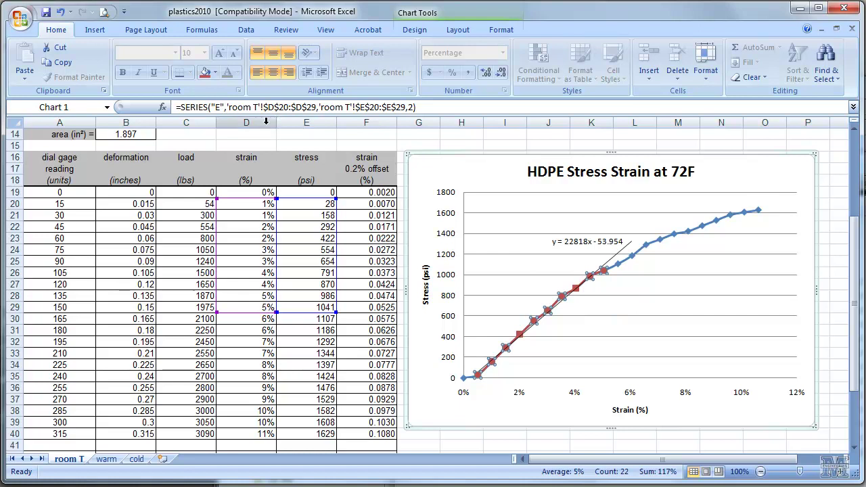
click(309, 108)
key(BackSpace)
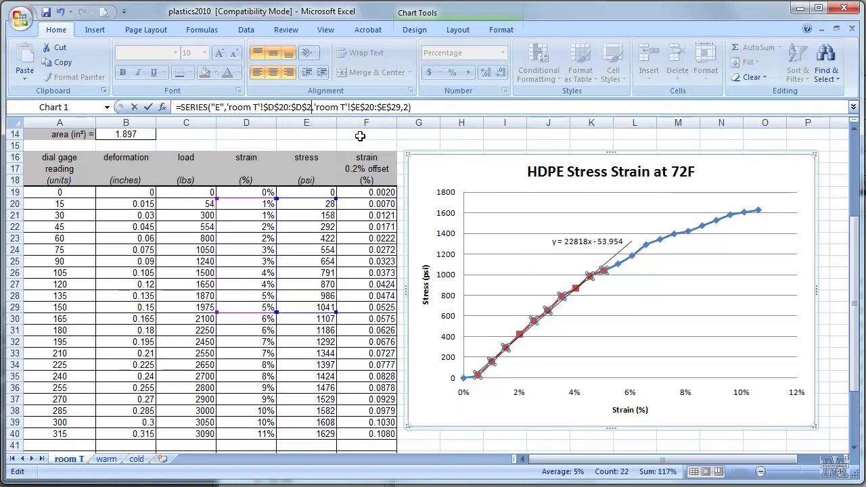
text(8)
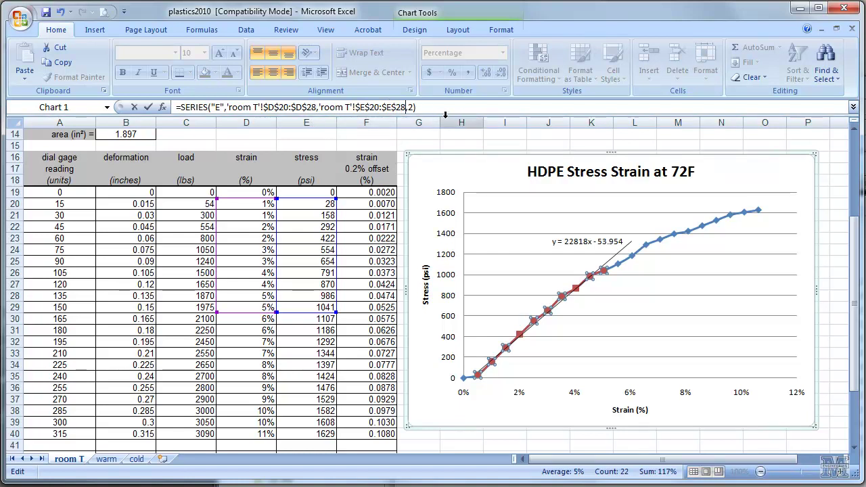
key(Return)
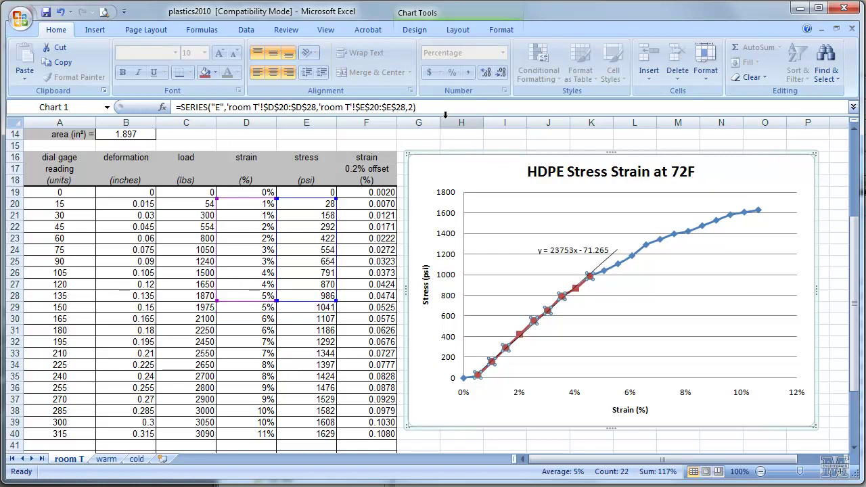
mouse_move(330, 302)
mouse_down()
mouse_move(334, 287)
mouse_move(336, 302)
mouse_up()
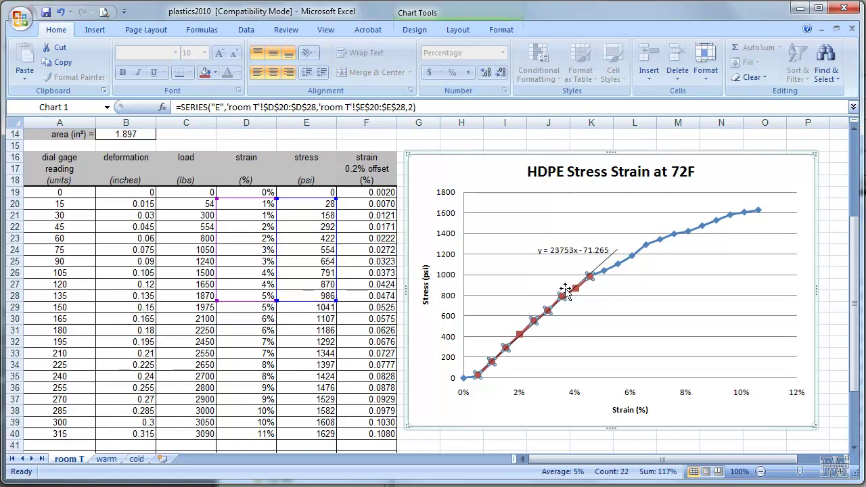
click(541, 284)
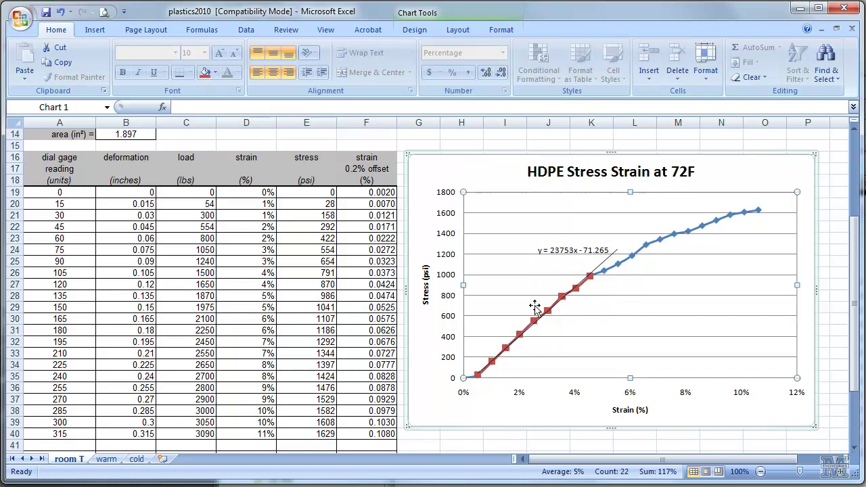
- Rewrite the trendline's equation label on the chart as "E = 23753 psi"
click(580, 251)
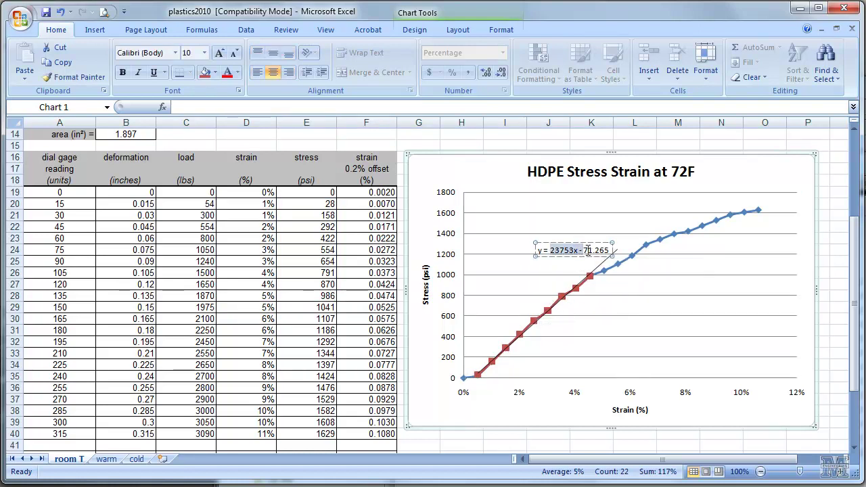
click(599, 250)
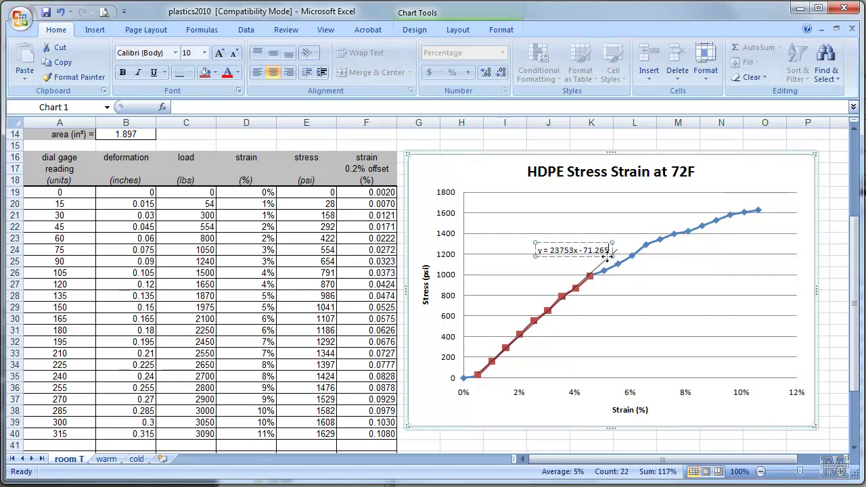
key(BackSpace)
key(BackSpace)
key(BackSpace)
key(BackSpace)
key(BackSpace)
key(BackSpace)
key(BackSpace)
key(BackSpace)
key(BackSpace)
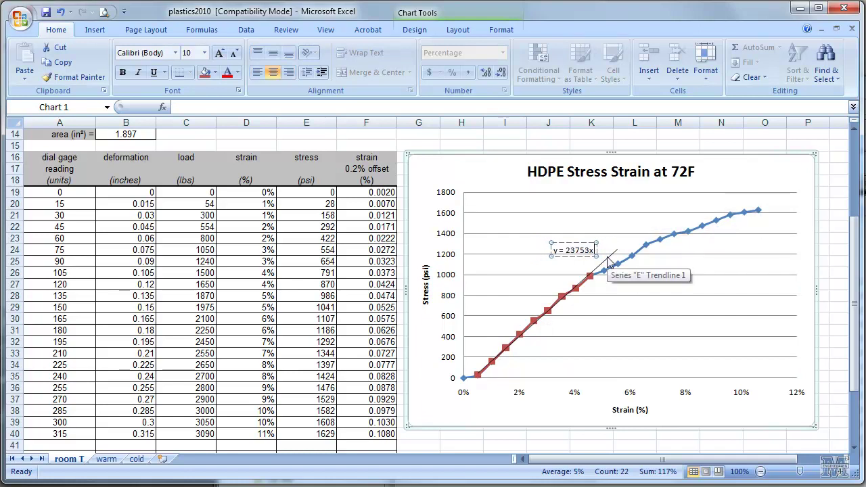
key(BackSpace)
text(psi)
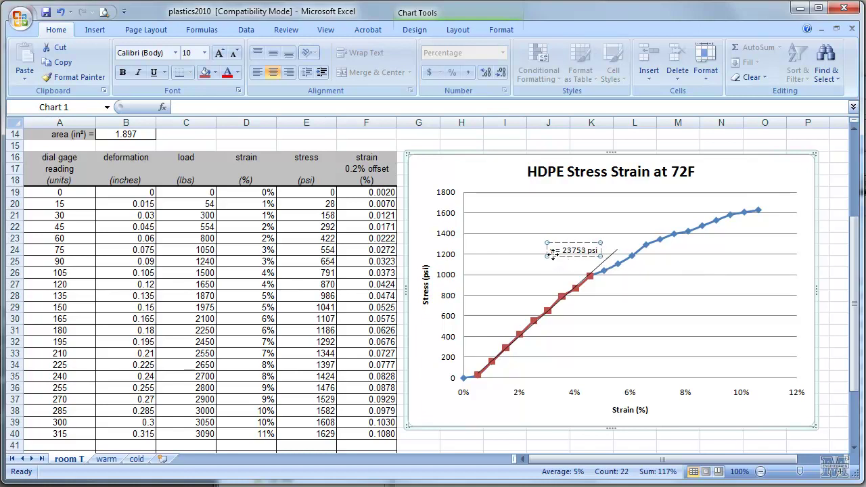
key(Delete)
text(E)
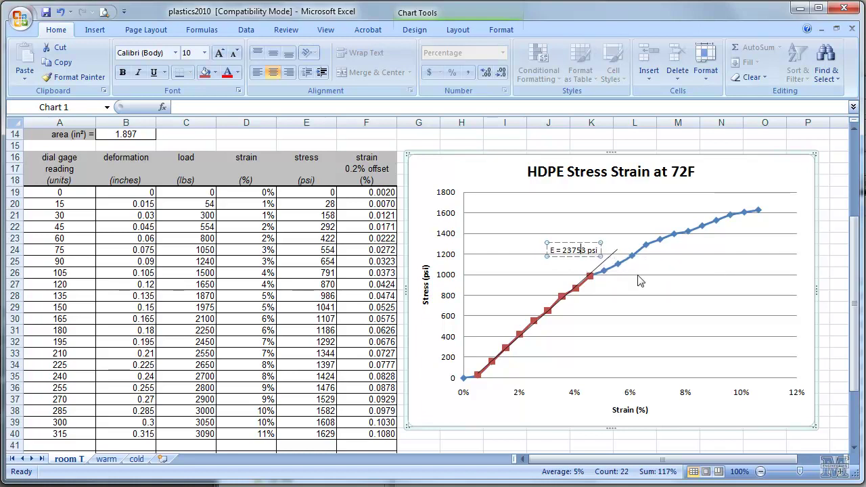
- Round the modulus in the trendline label to 23750 psi and save the workbook
key(BackSpace)
text(0)
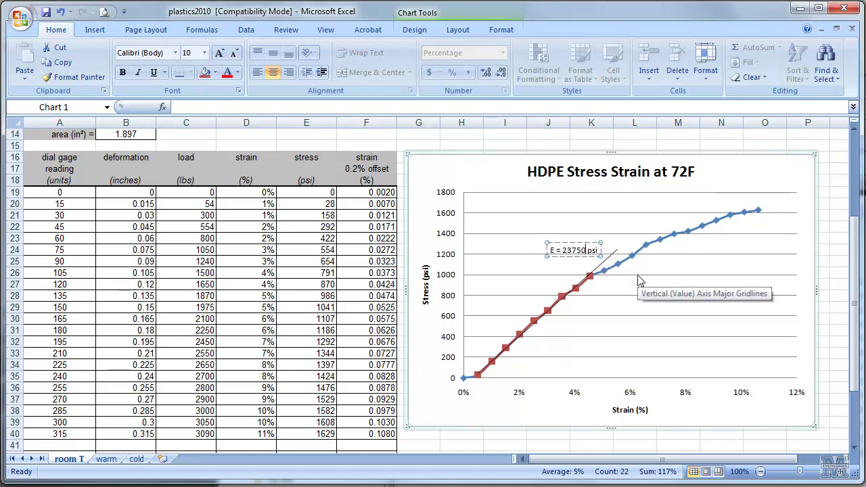
click(578, 225)
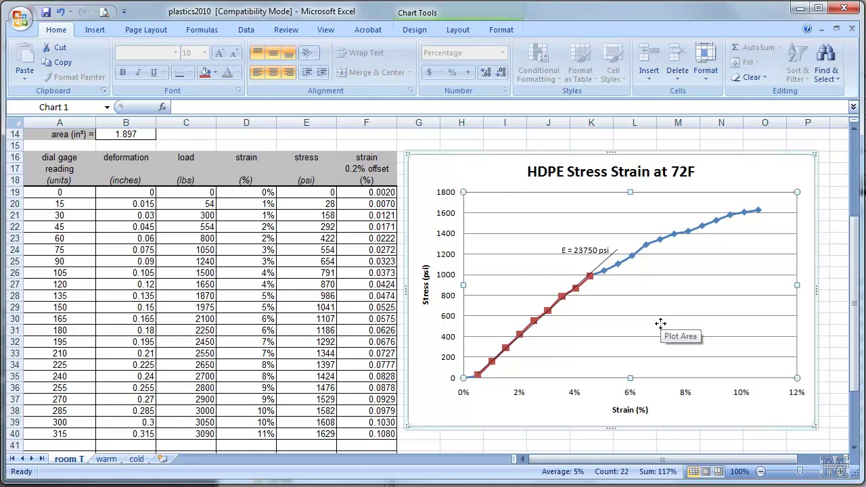
click(46, 12)
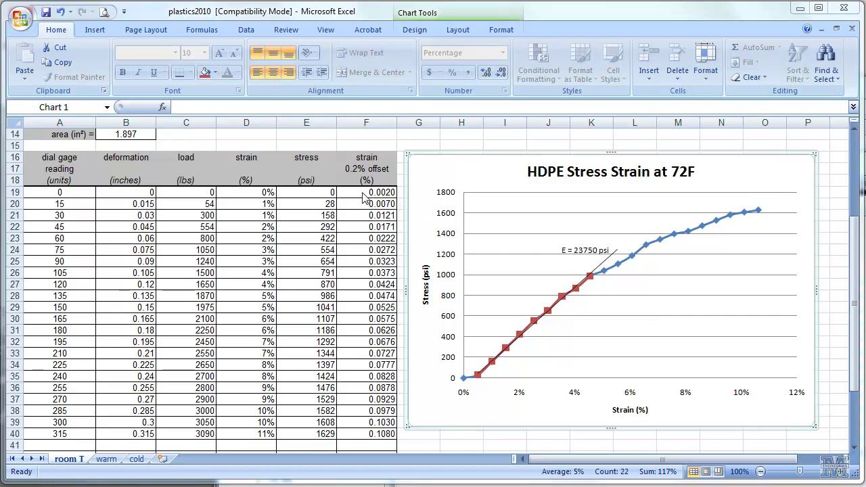
- Add a new data series named "002 percent" to the stress-strain chart's data source
right_click(609, 272)
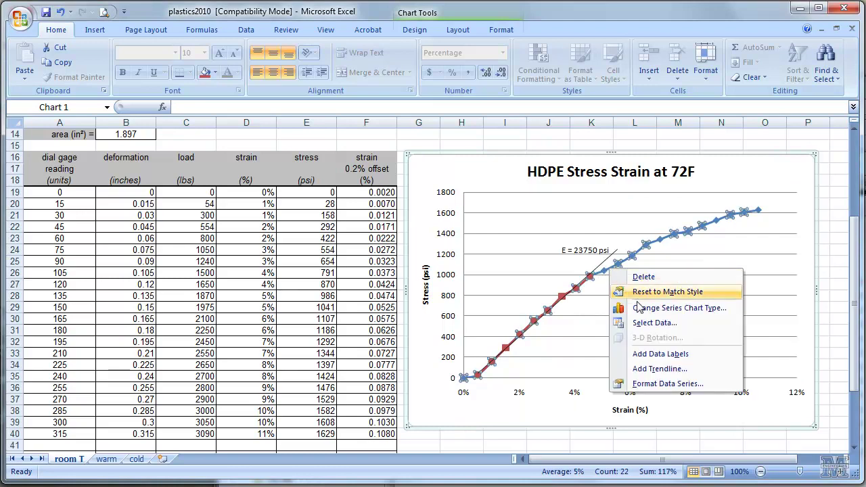
click(649, 323)
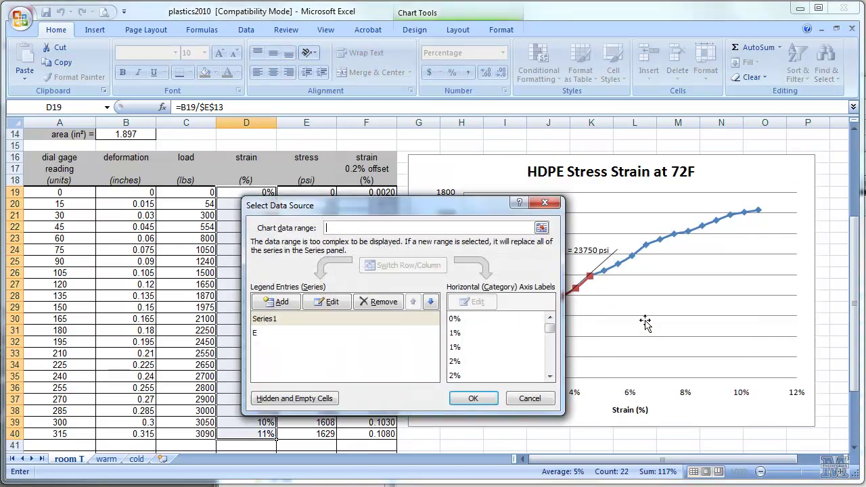
click(279, 302)
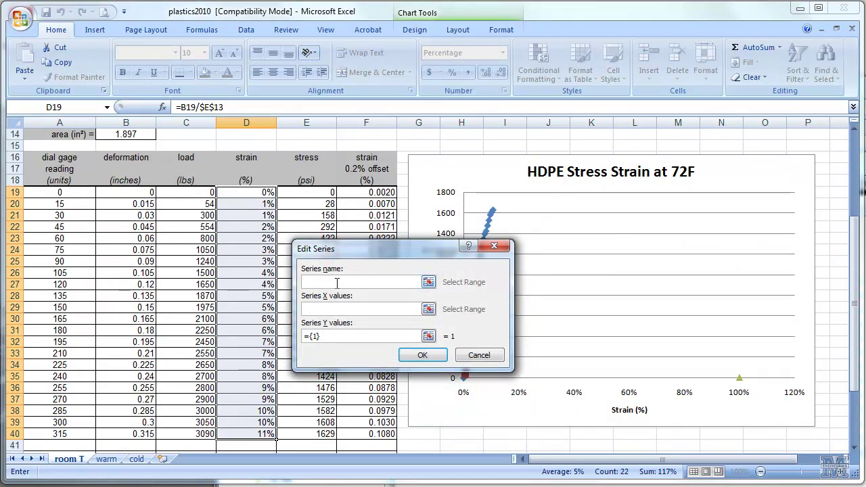
text(02 perc)
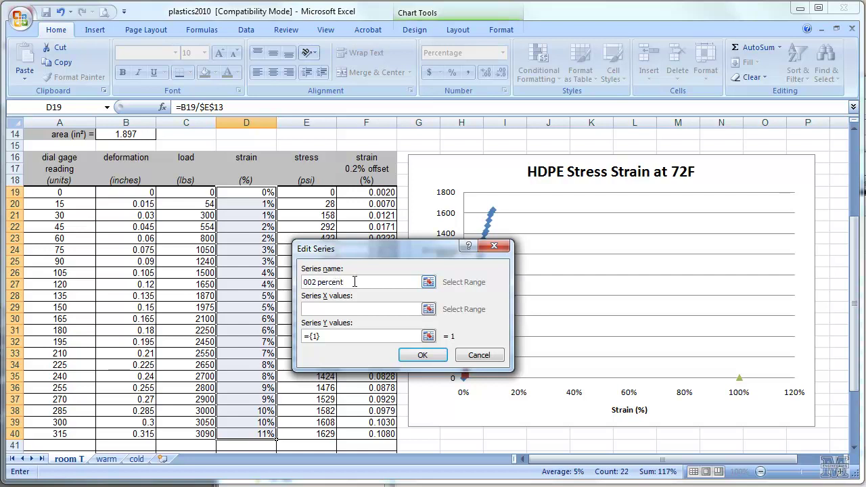
text(ent)
- Set the X values of the "002 percent" series to the strain range D20:D28 on sheet room T
click(397, 309)
click(427, 308)
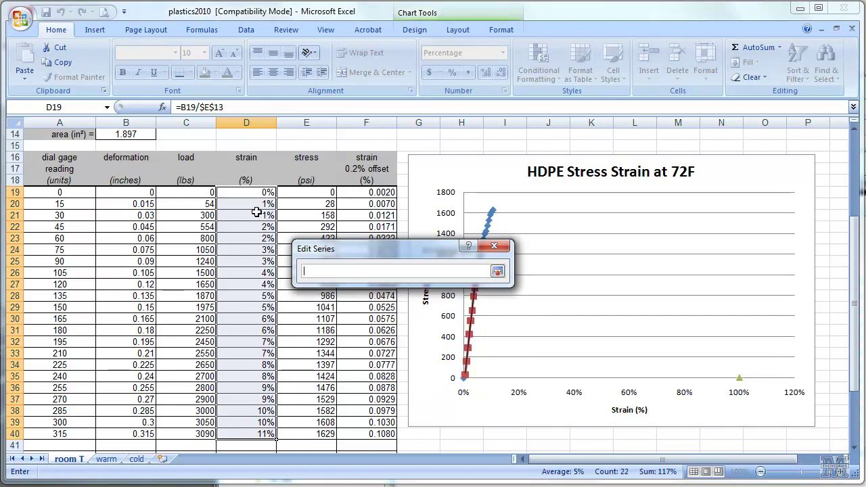
drag(256, 206, 266, 296)
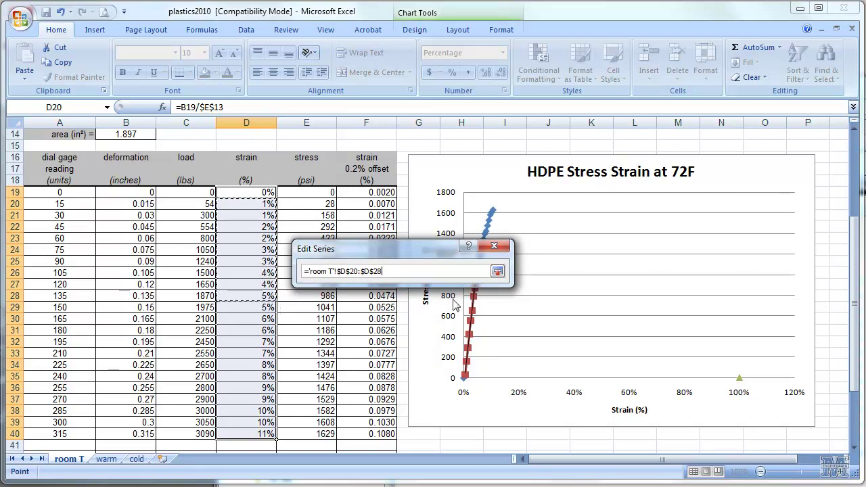
click(498, 273)
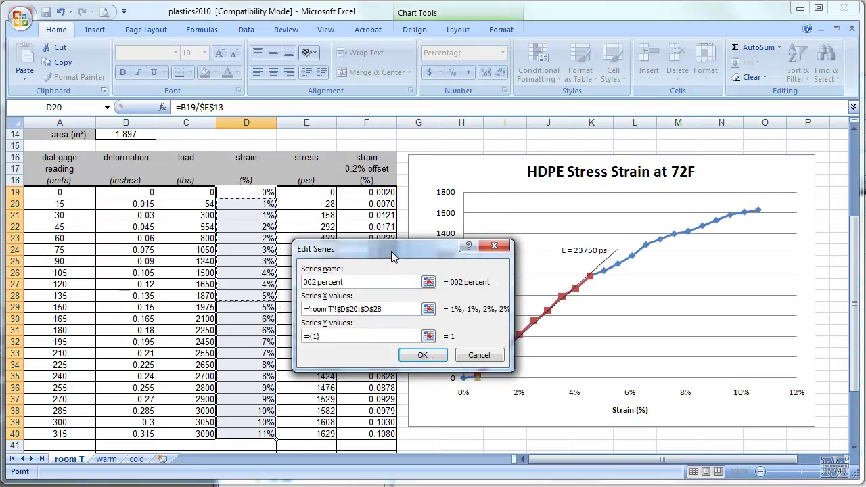
- Set the Y values of the "002 percent" series to the stress range E20:E28 on sheet room T
drag(391, 251, 527, 104)
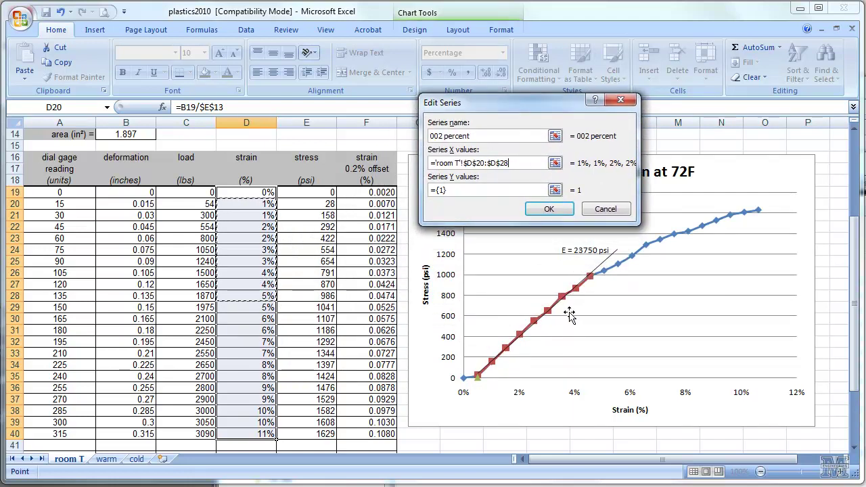
click(555, 191)
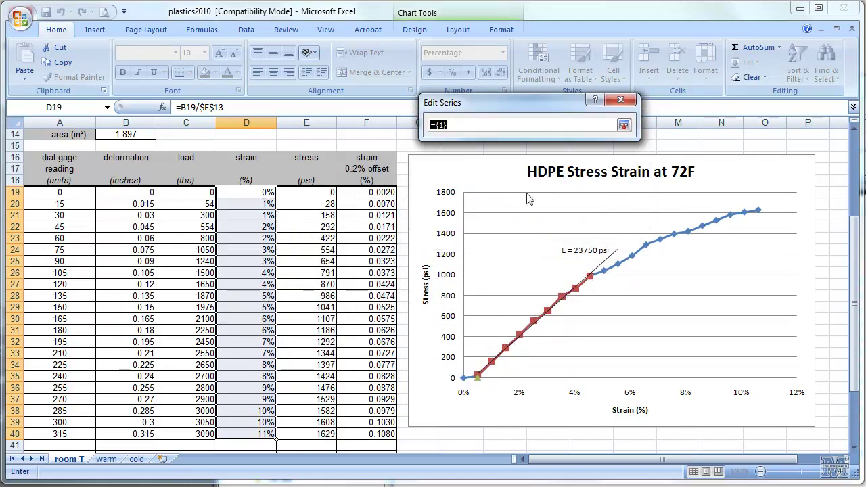
drag(319, 207, 326, 297)
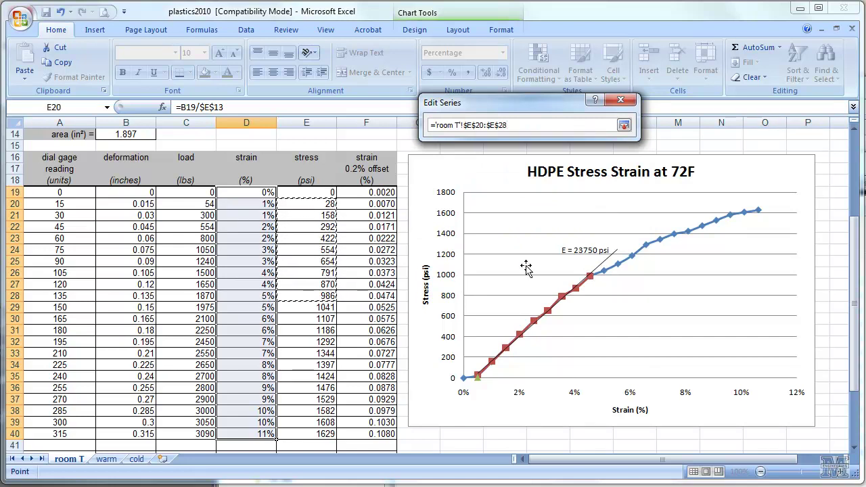
click(622, 125)
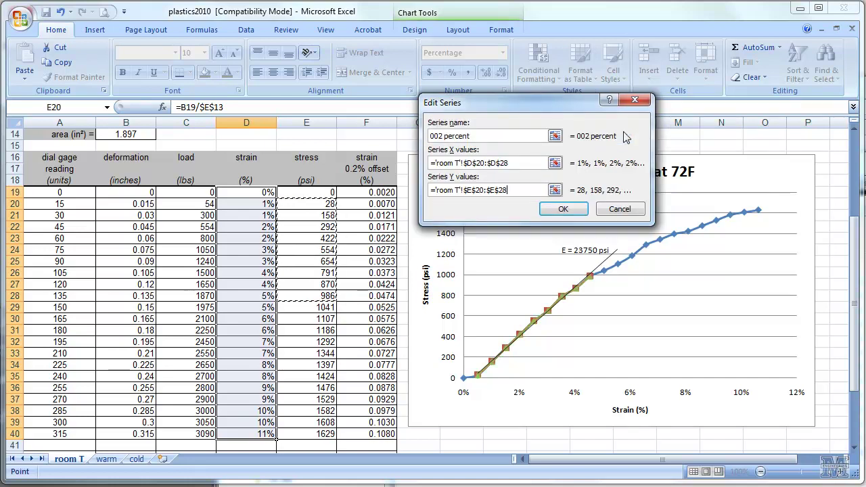
- Set the "002 percent" series X values to the 0.2% offset strain range F20:F28 and accept the chart's data source
click(554, 165)
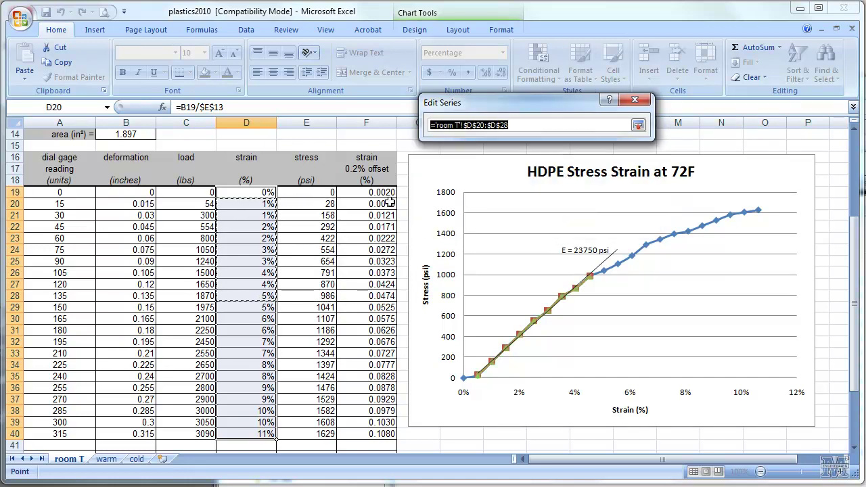
drag(386, 203, 384, 300)
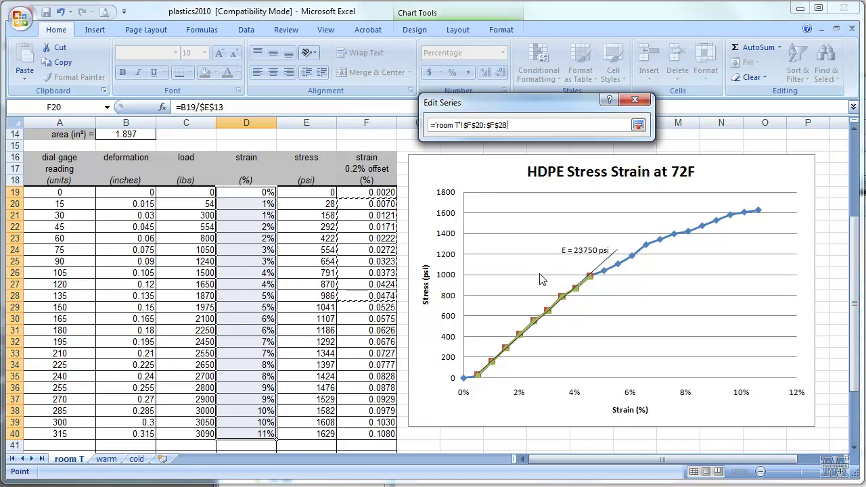
click(638, 126)
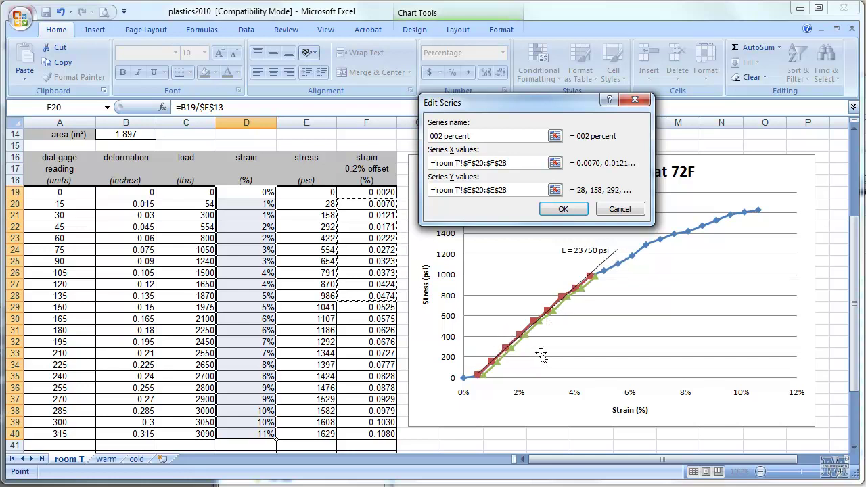
click(563, 209)
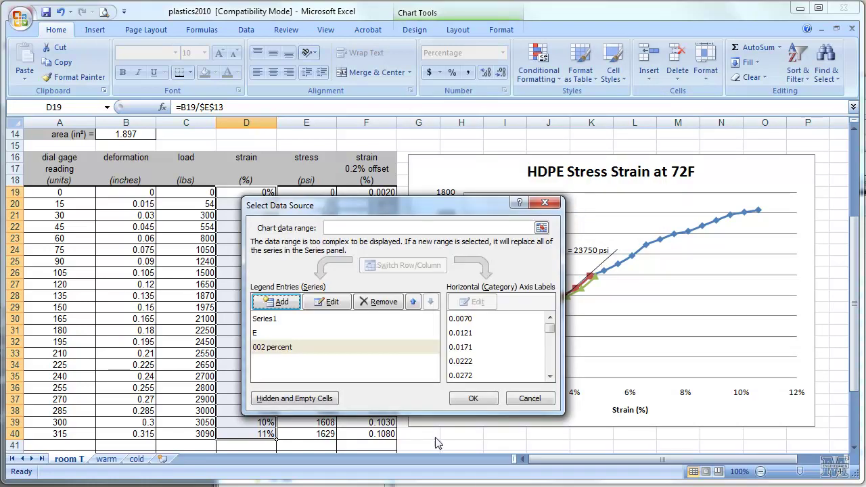
click(471, 399)
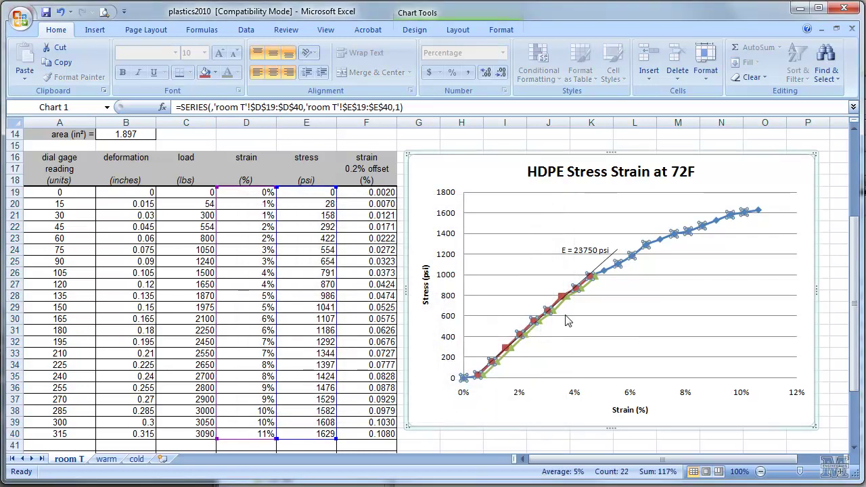
- Add a linear trendline to the "002 percent" series with a forward forecast of 0.01 periods
click(563, 318)
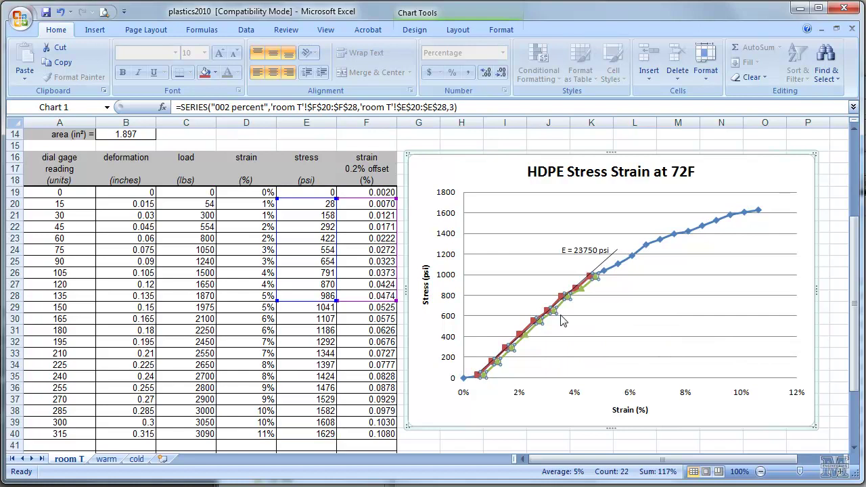
right_click(556, 316)
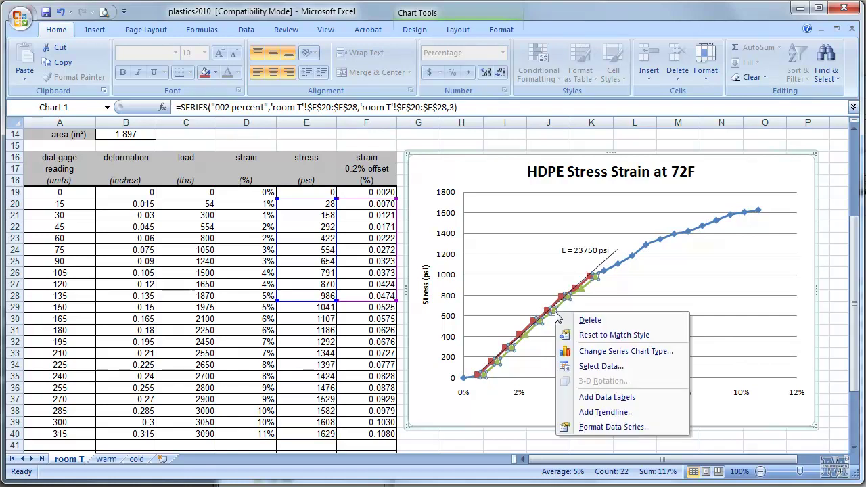
click(604, 412)
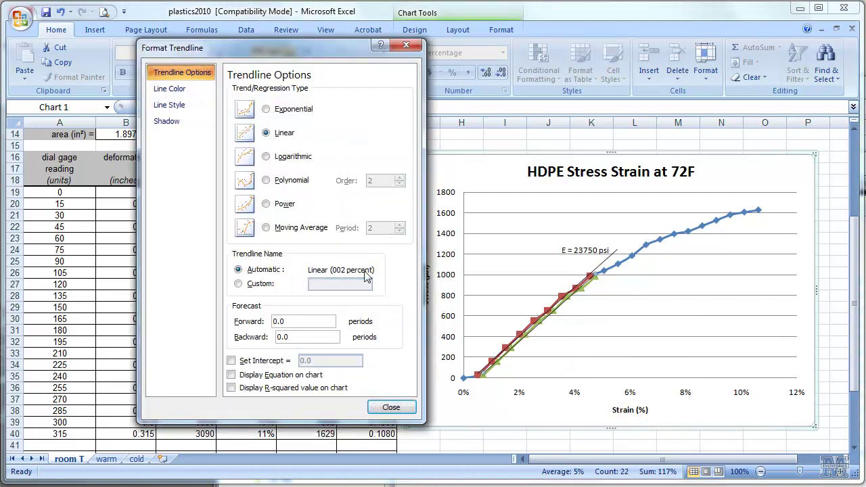
click(302, 322)
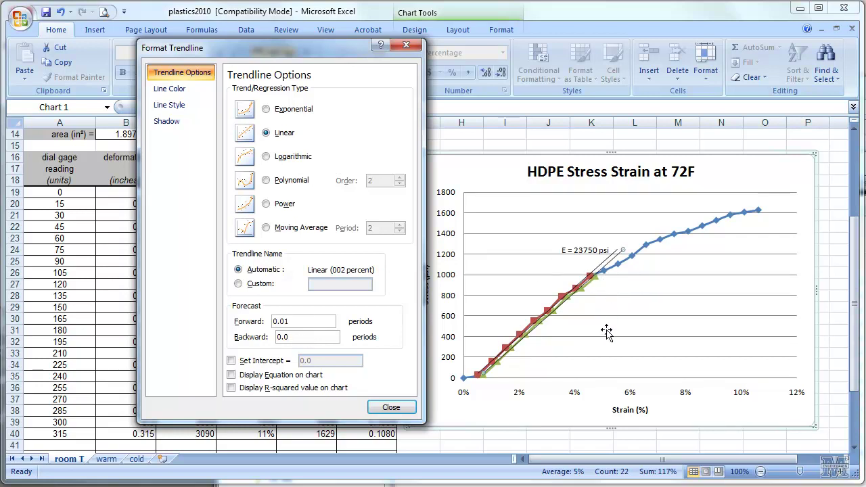
click(393, 408)
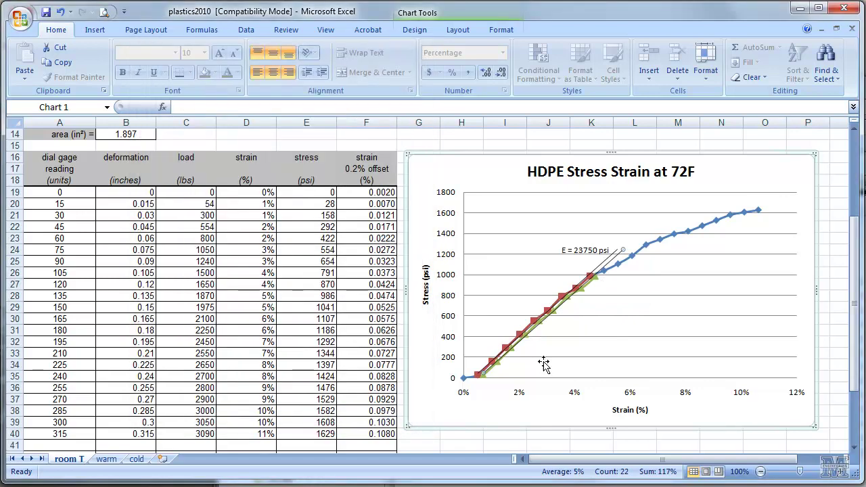
click(586, 292)
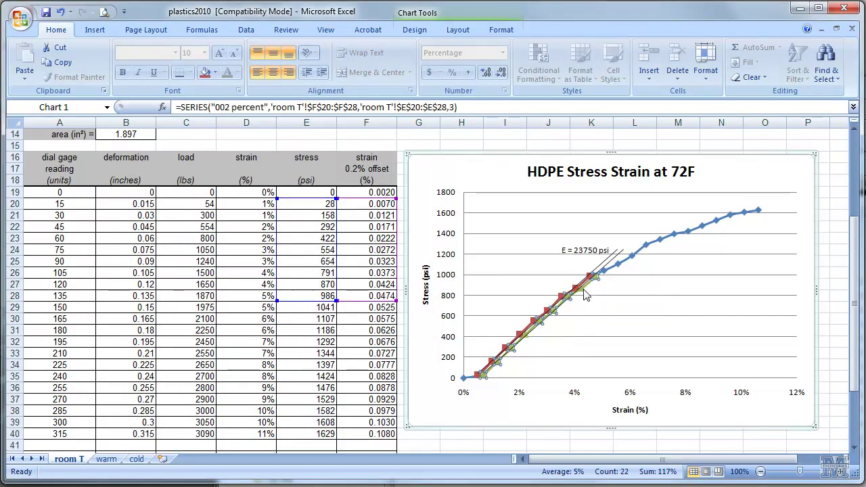
right_click(581, 291)
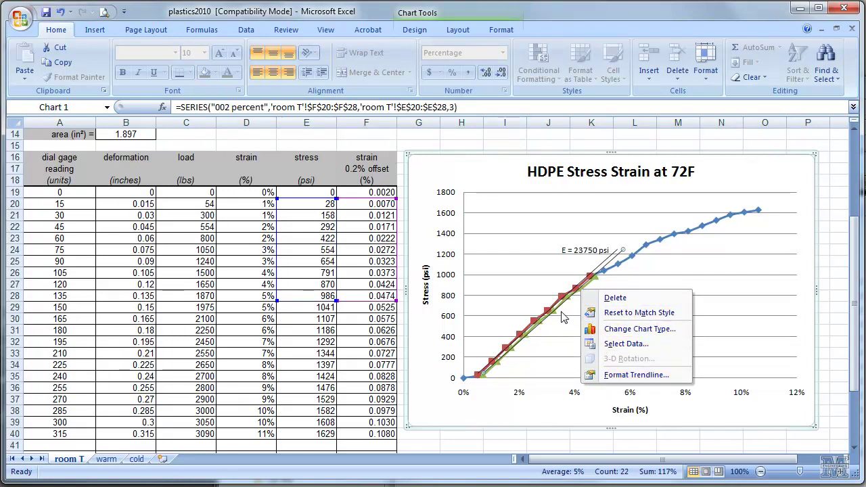
click(556, 320)
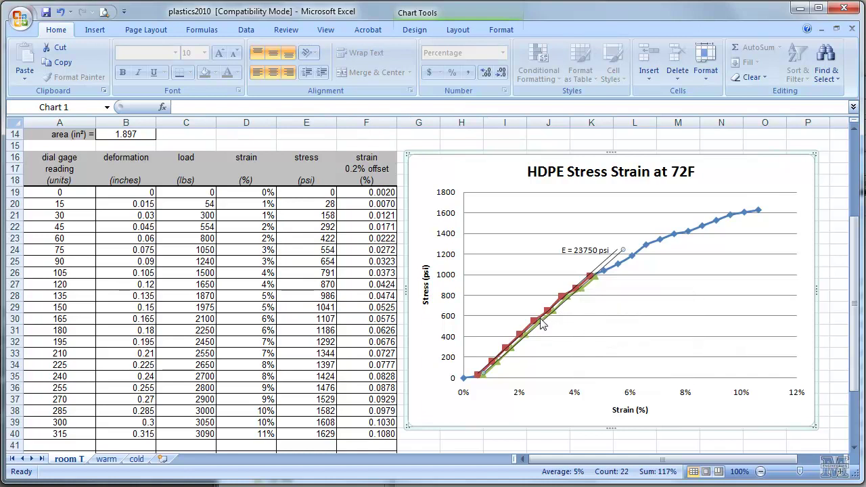
- Remove the markers of the "002 percent" series by setting its marker fill to No fill and marker type to None
click(598, 285)
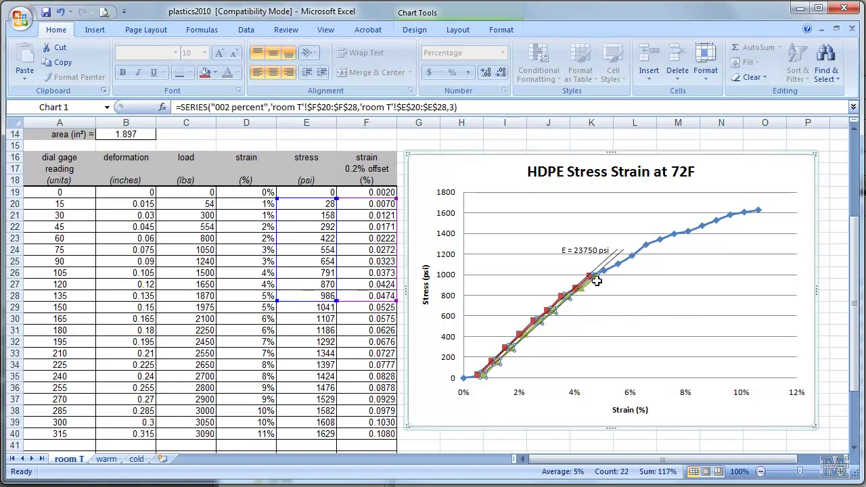
right_click(596, 281)
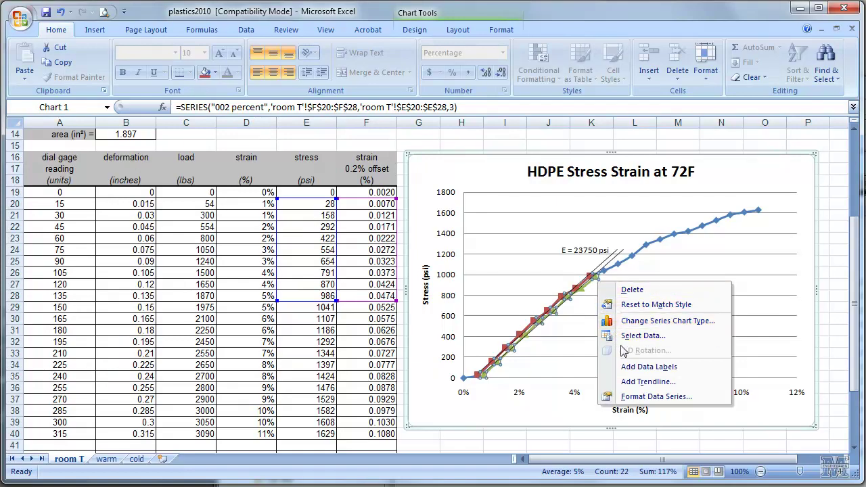
click(633, 397)
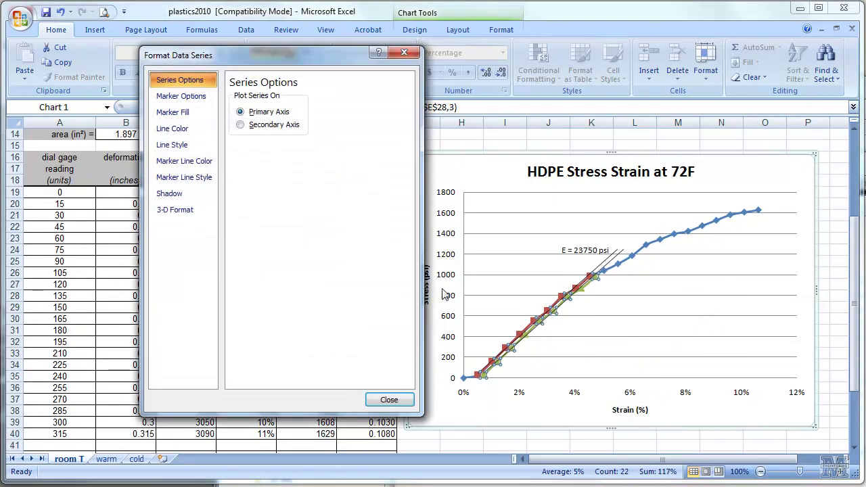
click(177, 113)
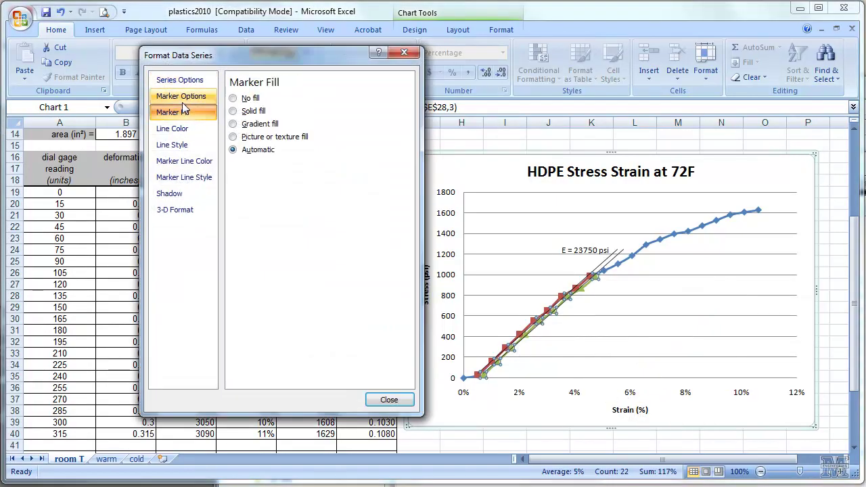
click(235, 98)
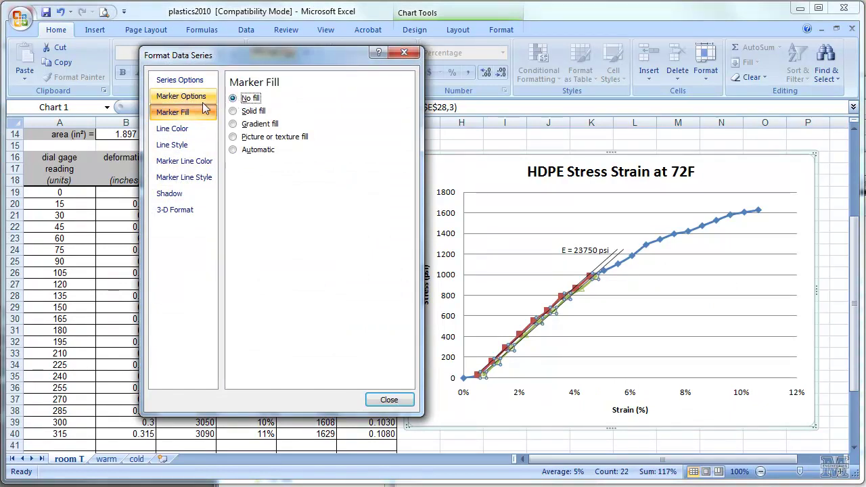
click(181, 97)
click(240, 127)
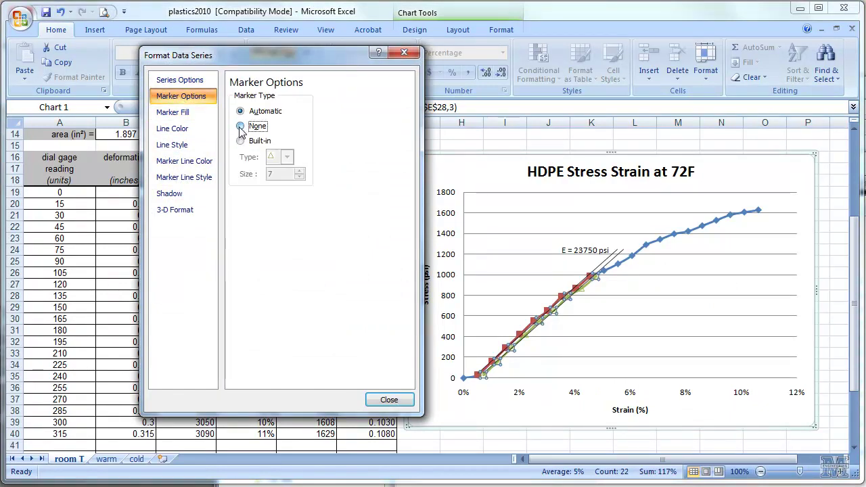
- Set the "002 percent" series line color to No line, leaving its trendline in place, and save the workbook
click(186, 147)
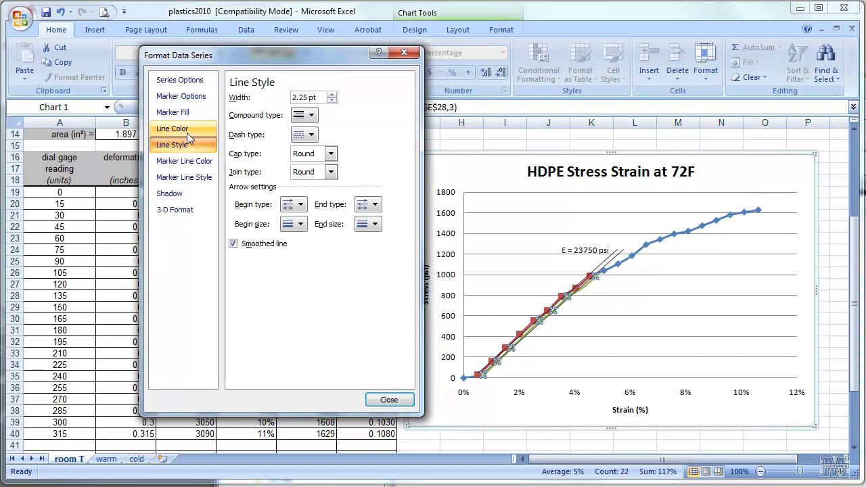
click(182, 129)
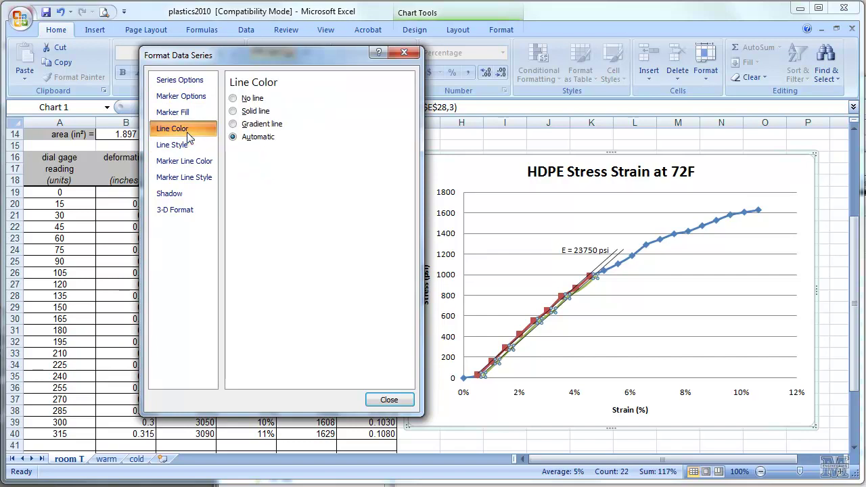
click(233, 98)
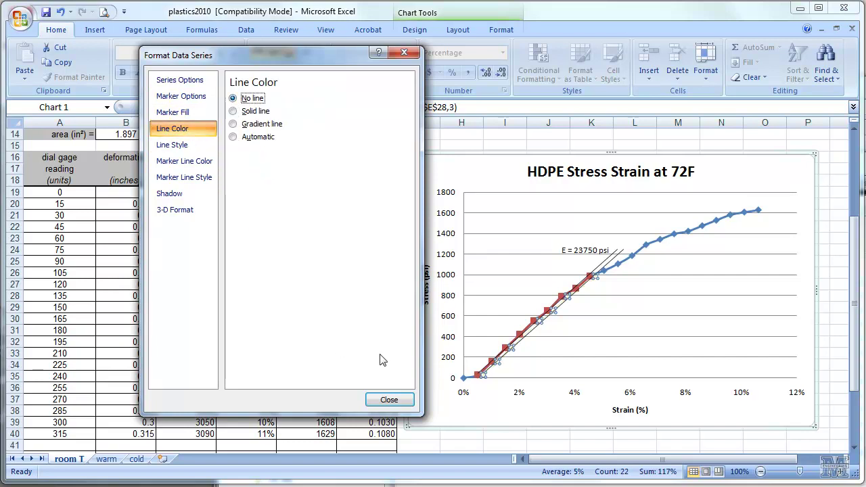
click(391, 400)
click(626, 366)
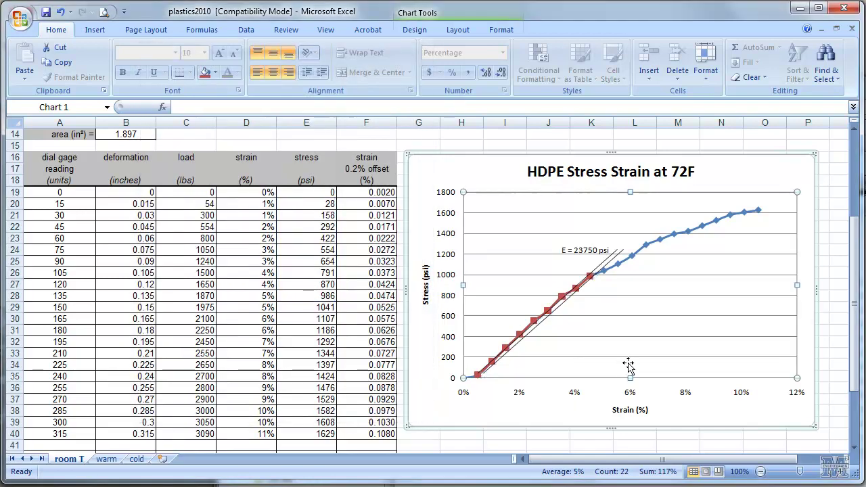
click(45, 13)
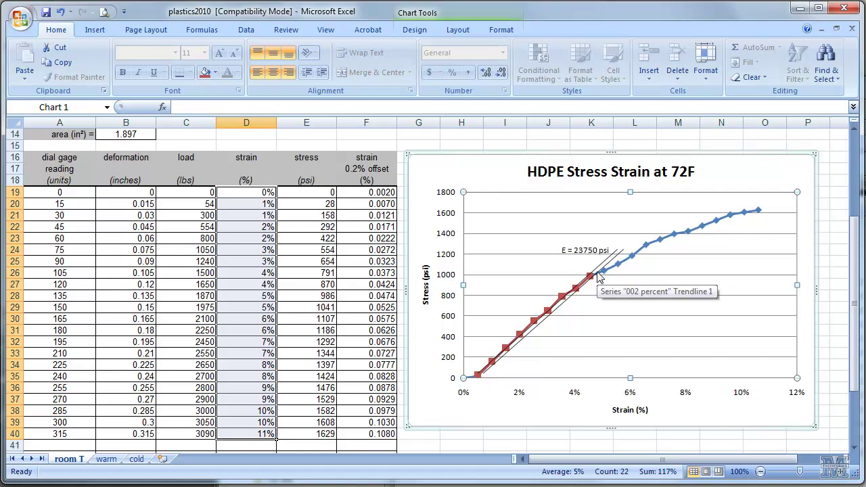
- Draw a horizontal straight line about 1.96 in long from where the offset trendline crosses the stress-strain curve toward the stress axis
click(95, 30)
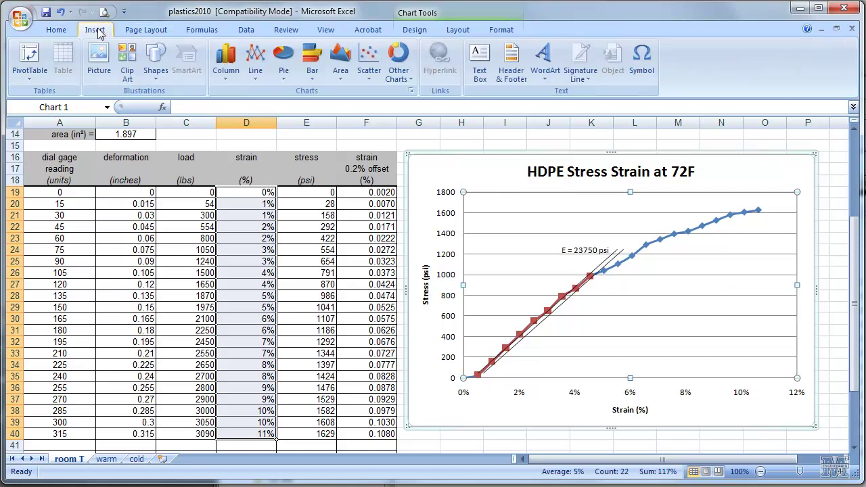
click(156, 71)
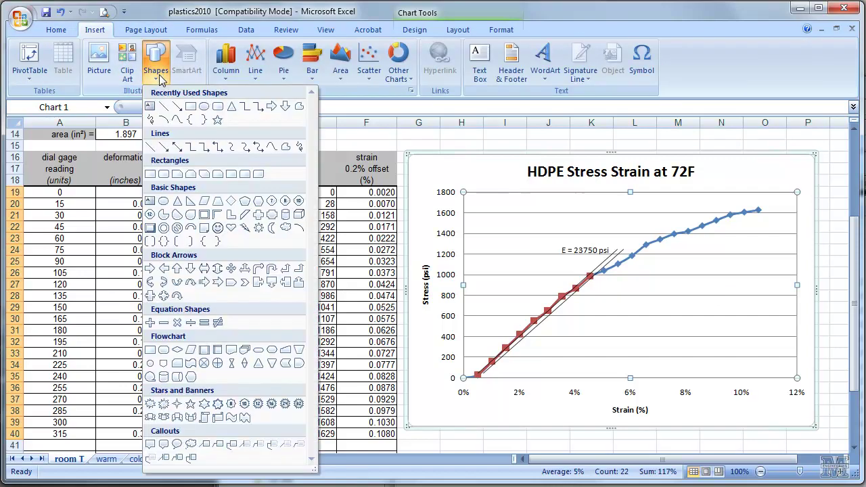
click(163, 107)
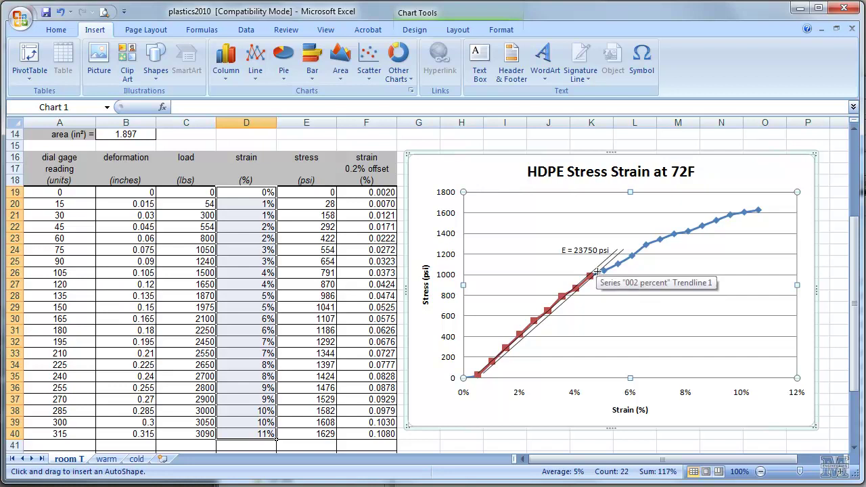
drag(592, 272, 470, 271)
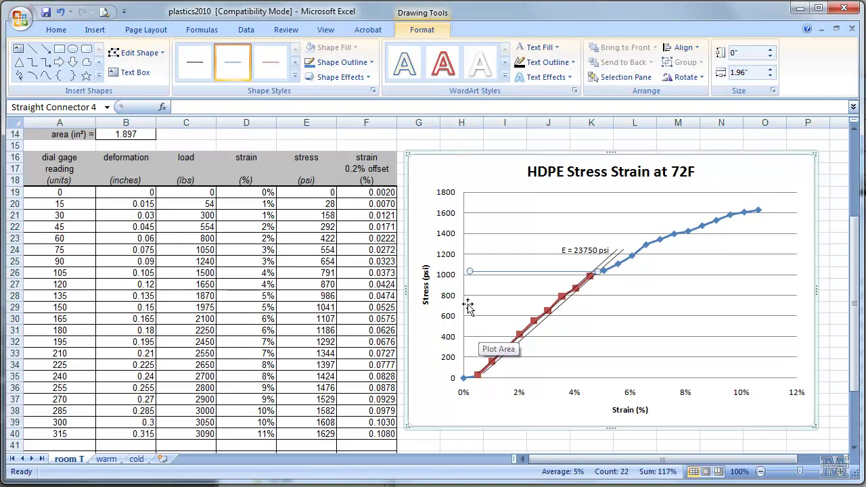
- Add a text box reading "yield = 1400 psi" to the chart at the horizontal yield line
key(ctrl+y)
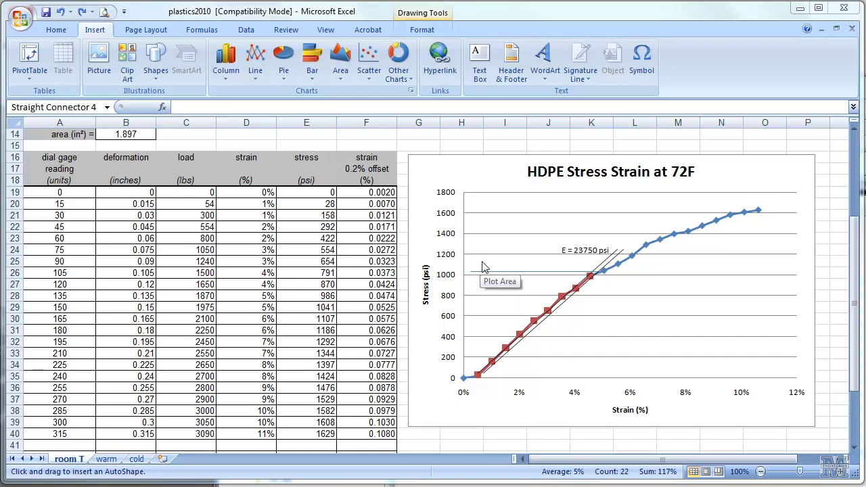
click(481, 59)
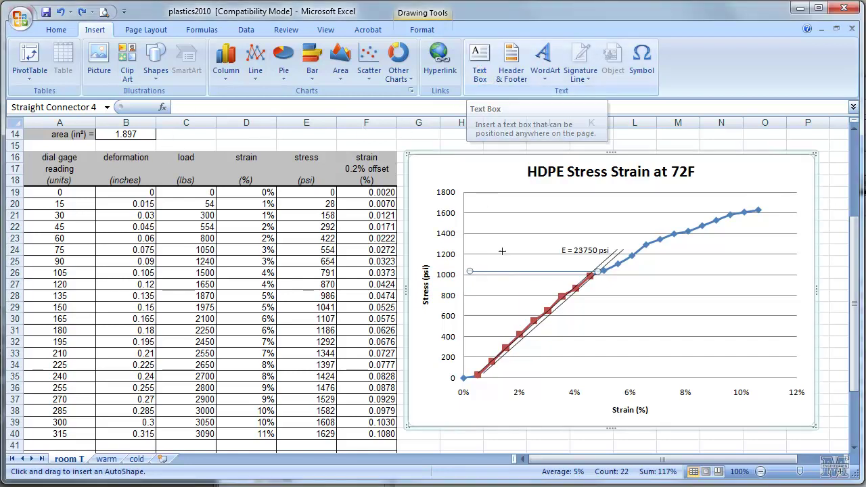
click(154, 76)
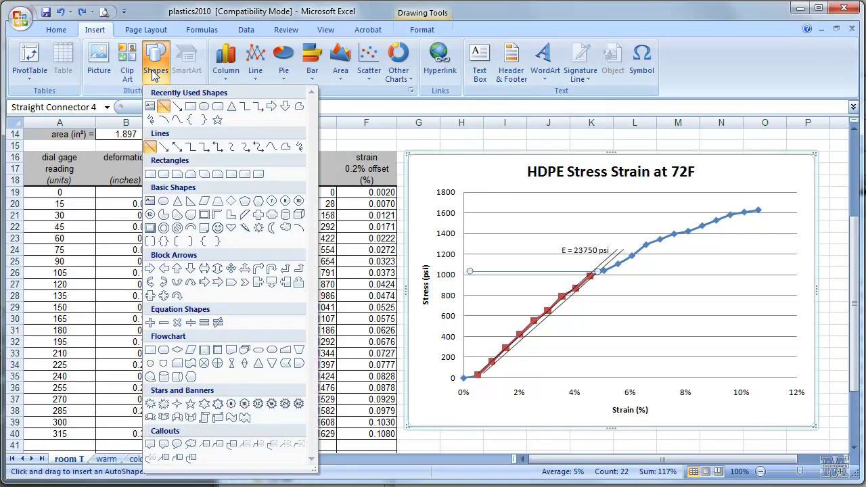
click(152, 112)
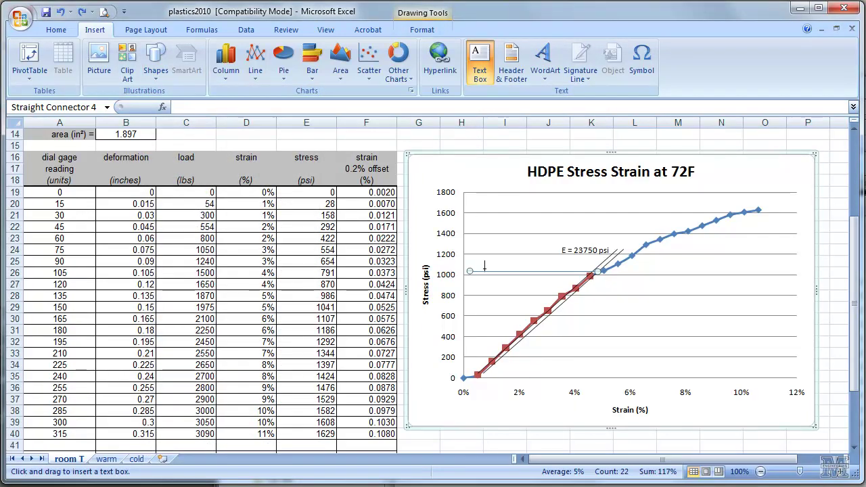
drag(487, 263, 552, 328)
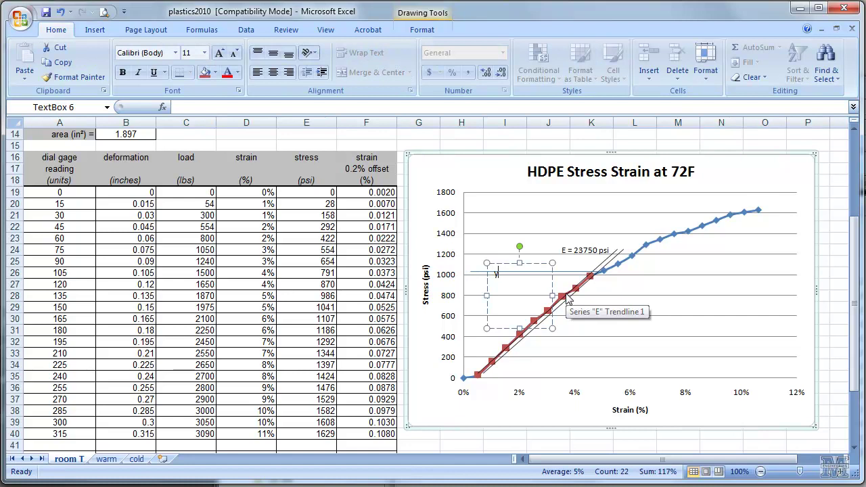
text(ye)
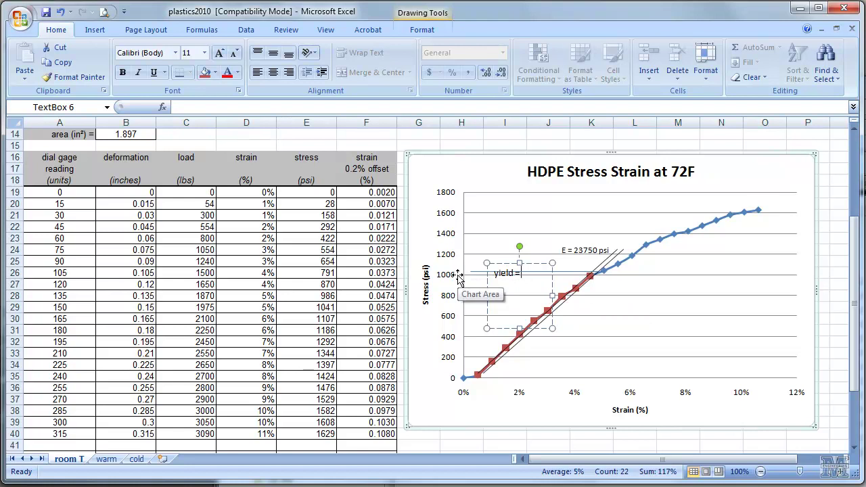
text(1400 psi)
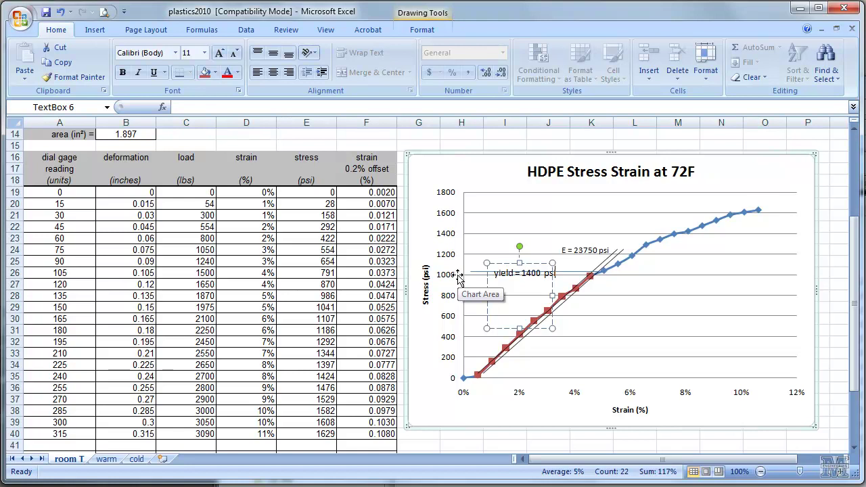
- Extend the yield label's text box slightly upward so its text sits just above the horizontal yield line
click(473, 234)
click(505, 274)
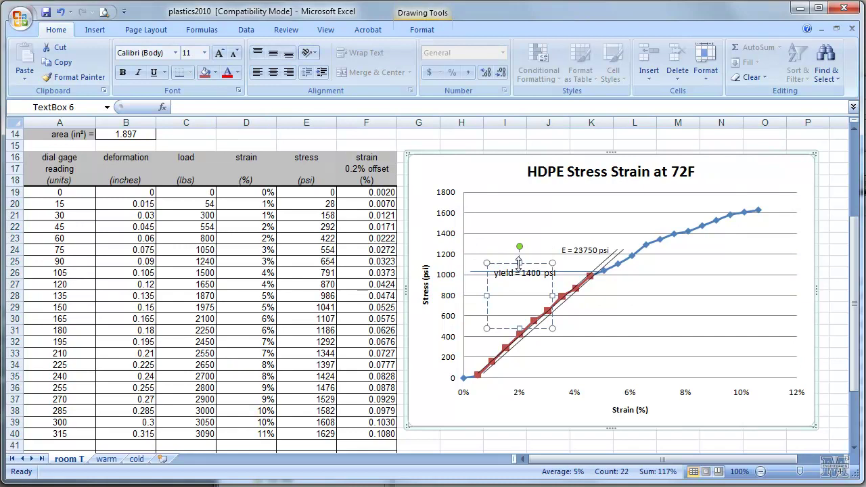
drag(517, 260, 519, 255)
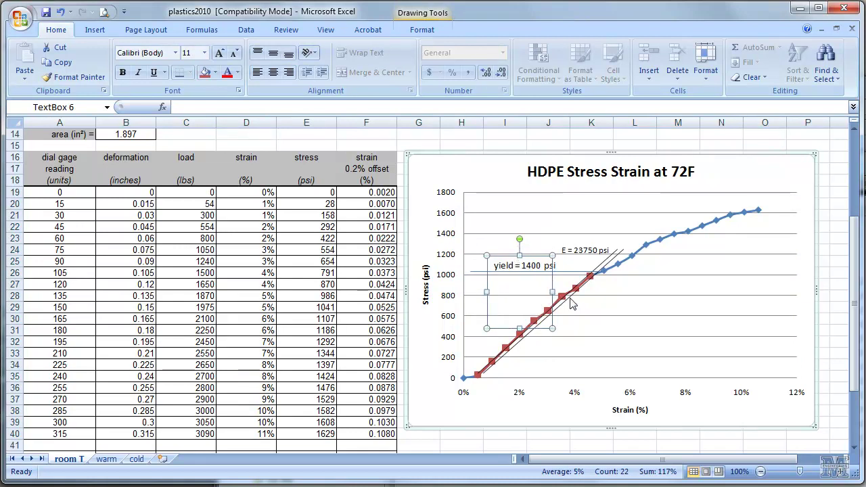
click(614, 315)
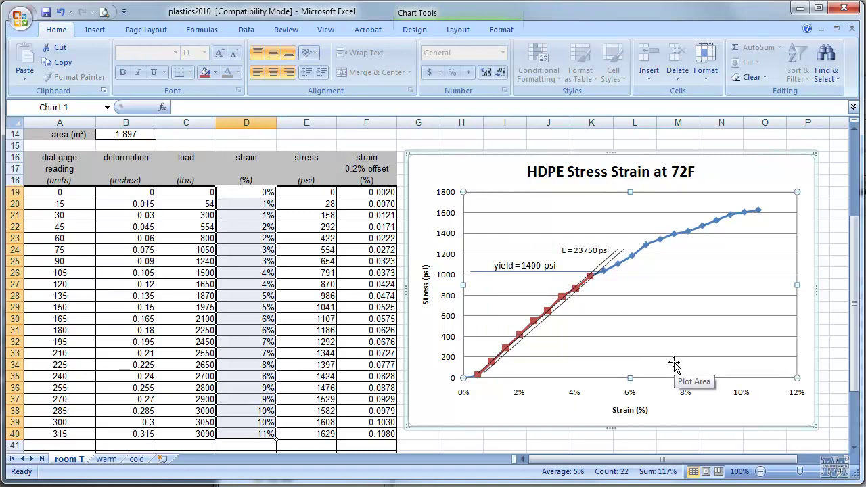